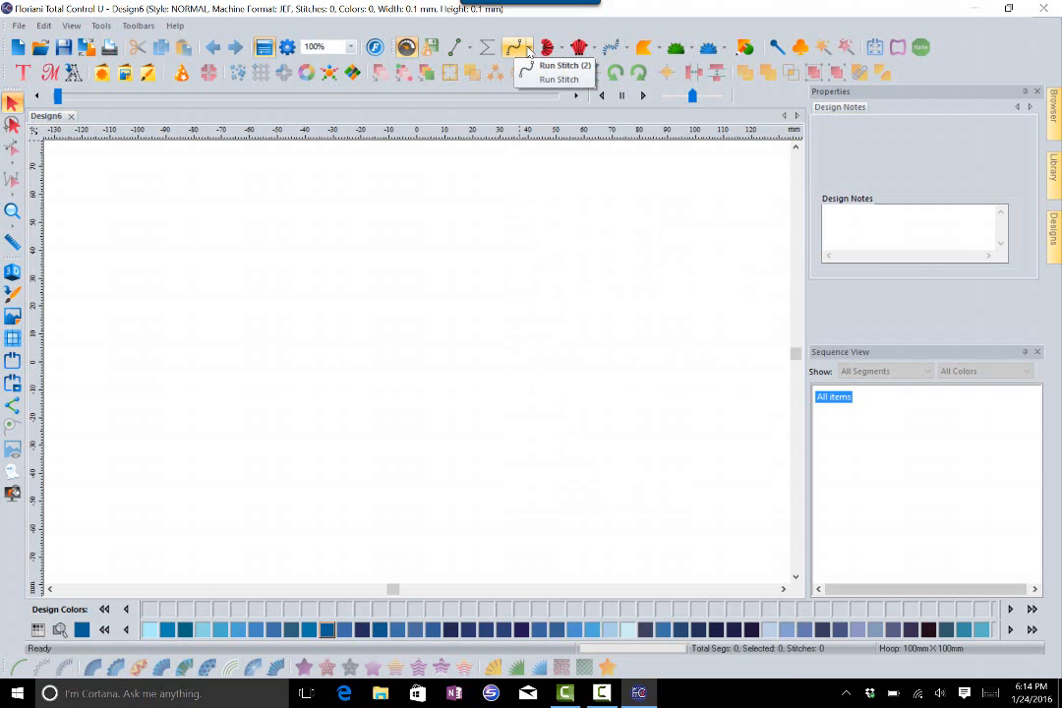
Draw a wavy run stitch path about 158 mm wide and 76 mm high, ending in a downward hook.
left_click(528, 49)
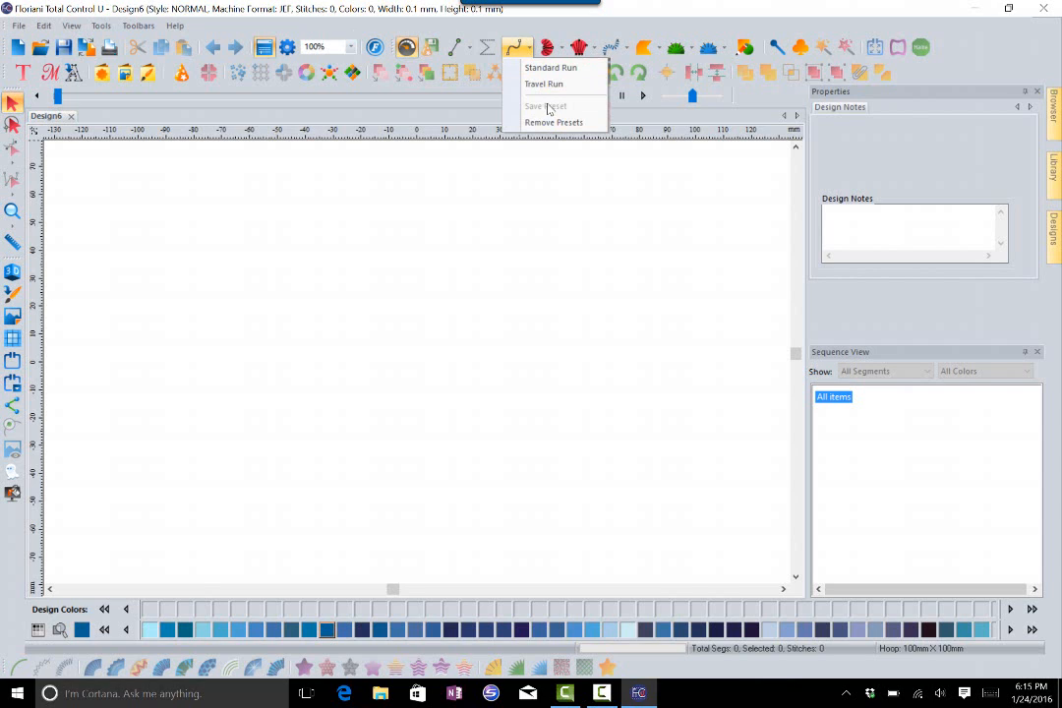
left_click(516, 50)
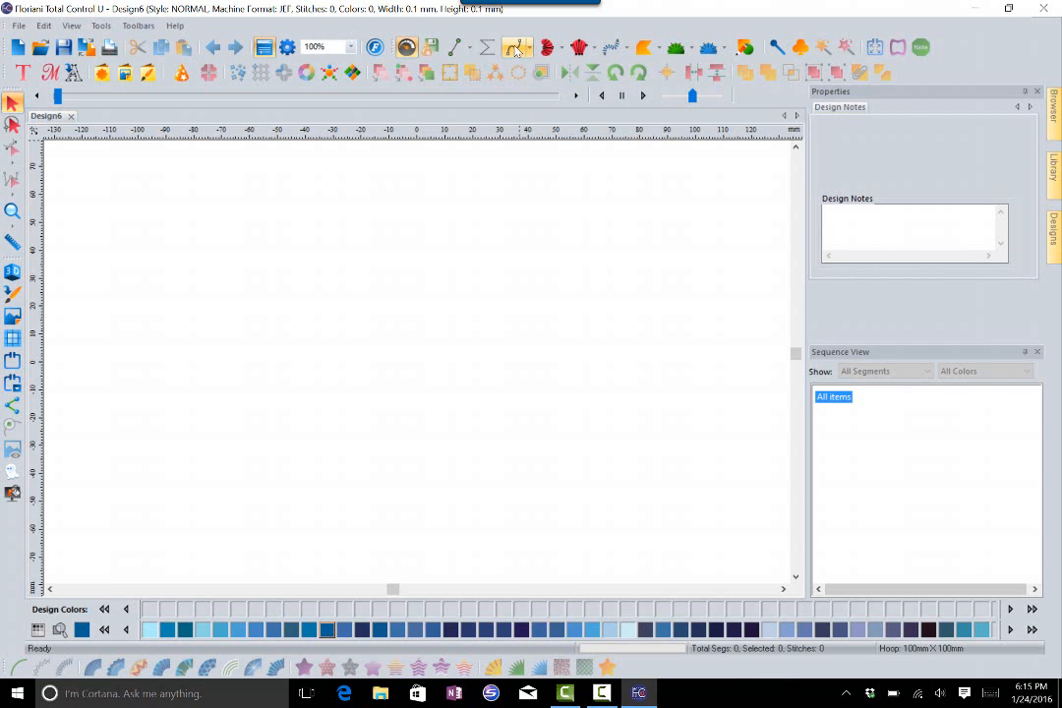
left_click(512, 51)
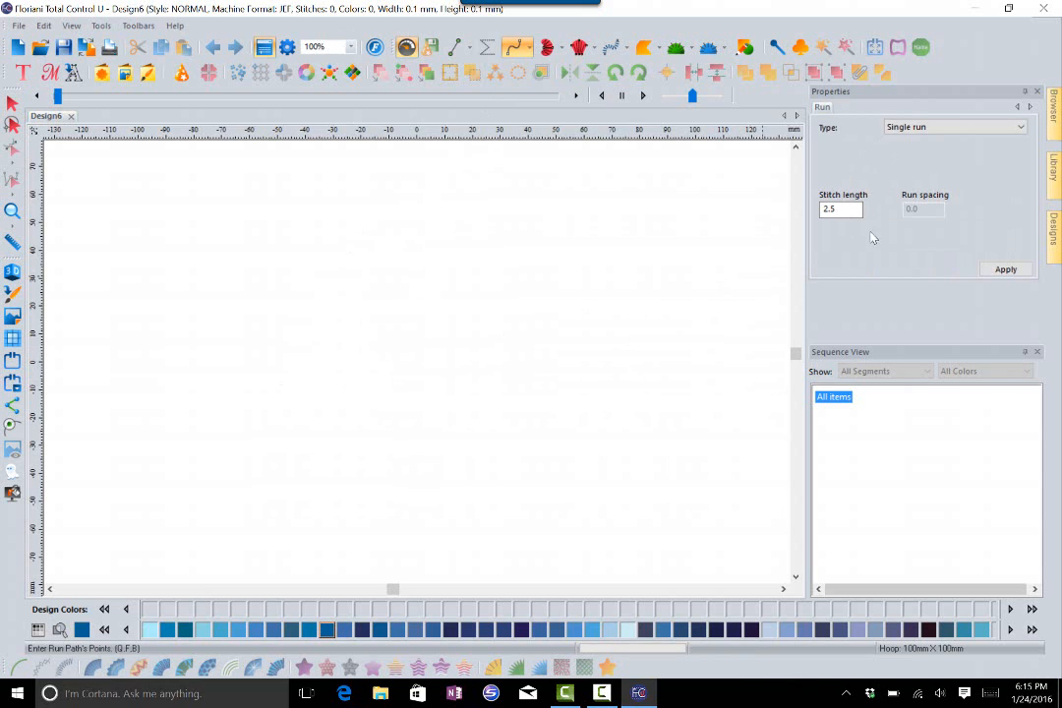
left_click(208, 348)
left_click(234, 311)
left_click(305, 269)
left_click(351, 333)
left_click(402, 368)
left_click(459, 323)
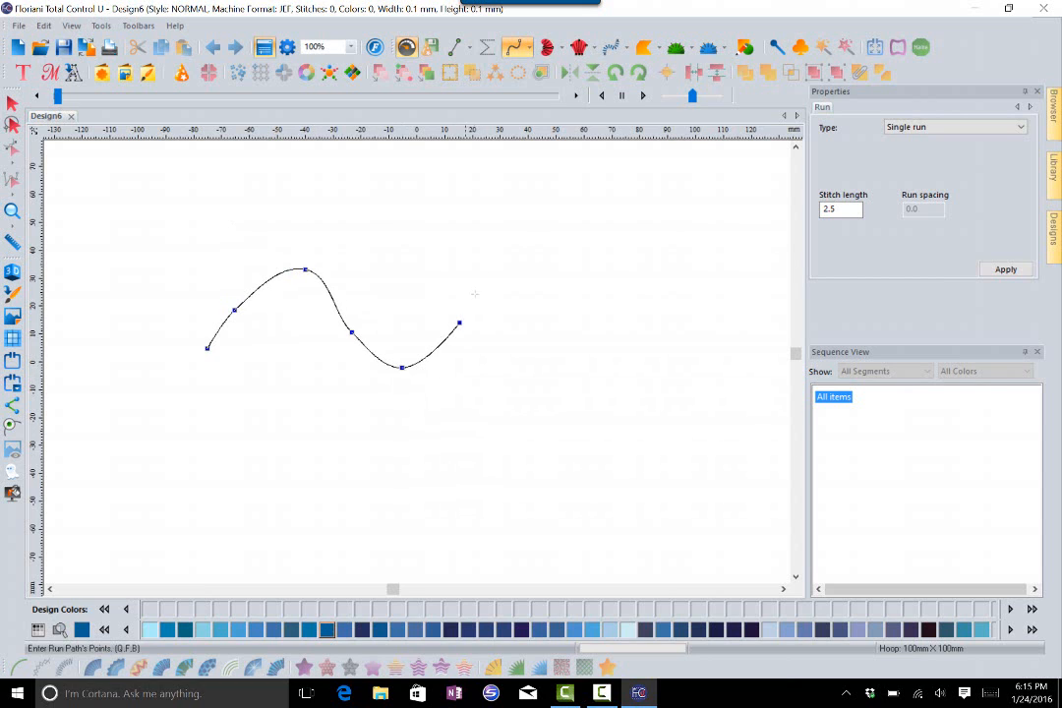
left_click(488, 265)
left_click(558, 244)
left_click(634, 304)
left_click(646, 371)
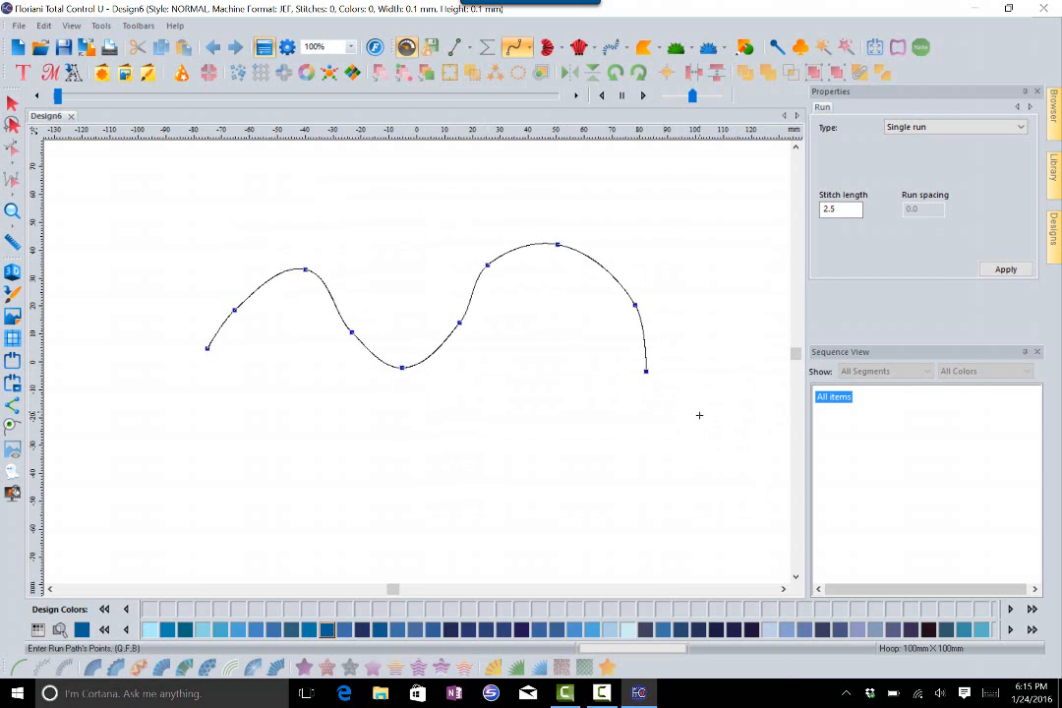
left_click(615, 453)
key("Return")
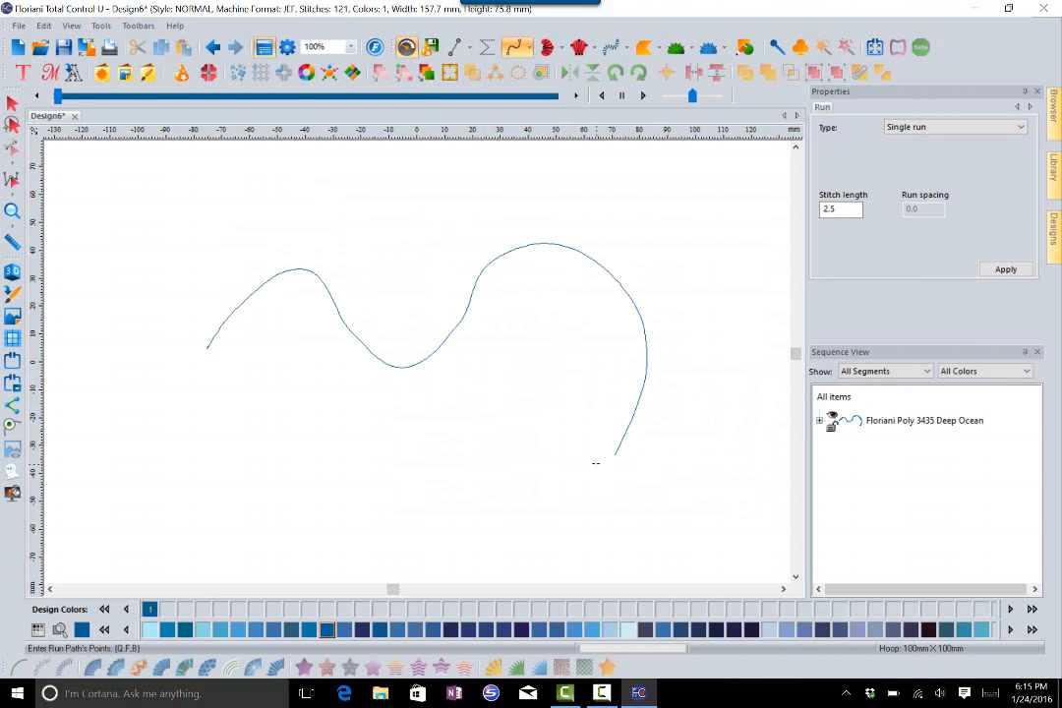
Change the wavy path's run type to Bean with 5 repeats and a stitch length of 4 mm.
left_click(14, 104)
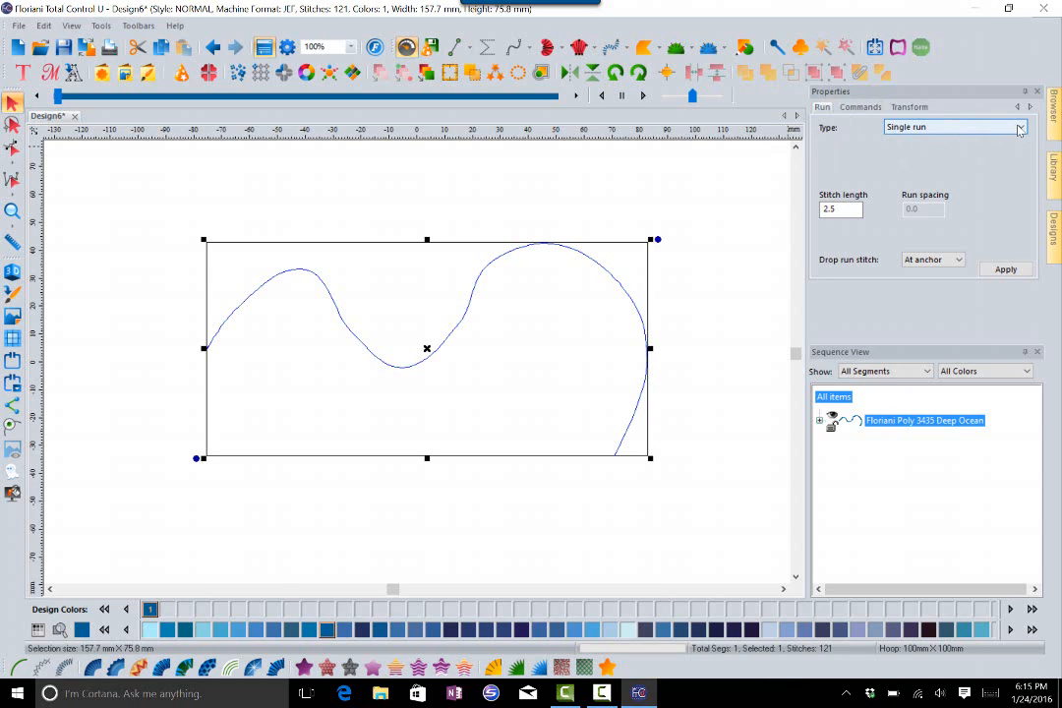
left_click(1020, 127)
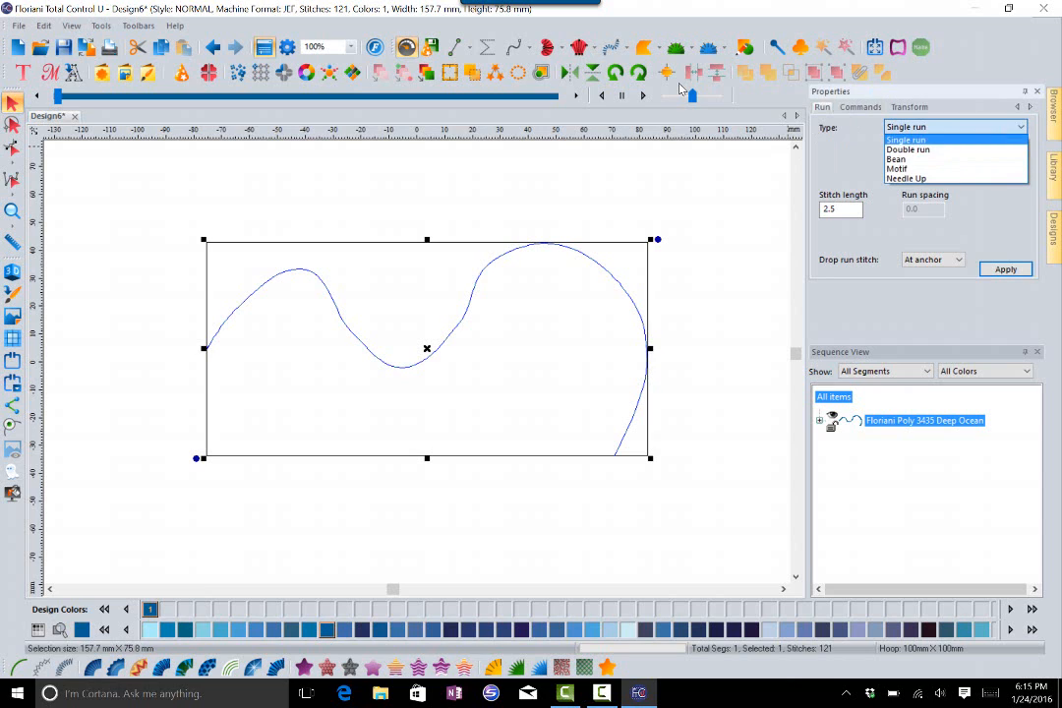
left_click(905, 161)
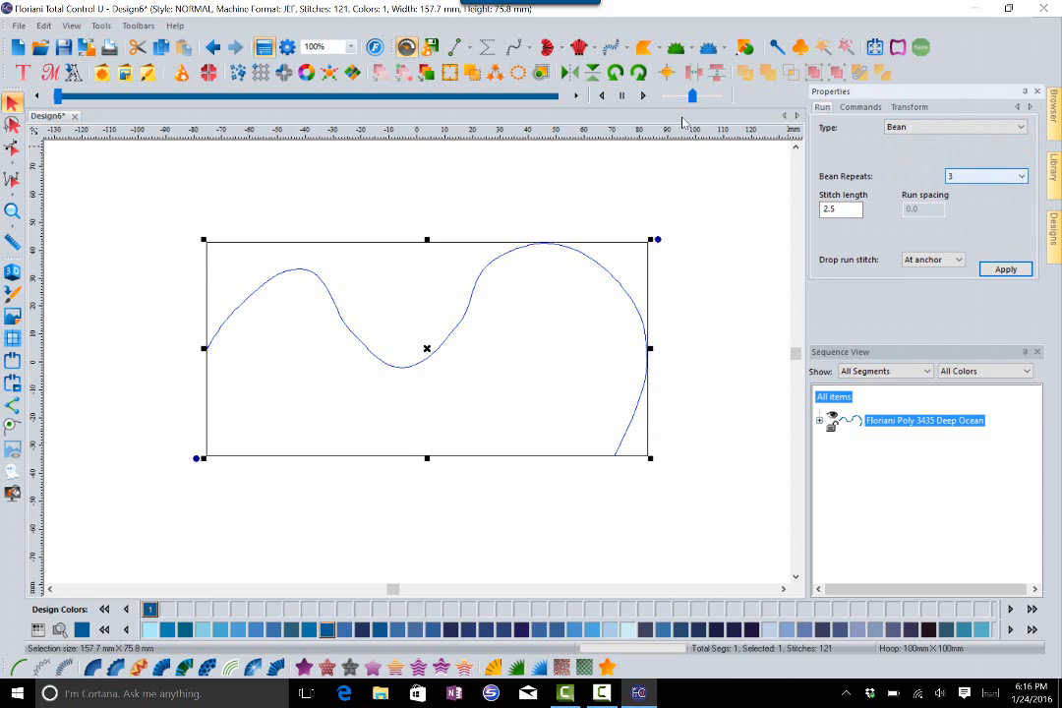
left_click(1021, 176)
left_click(970, 201)
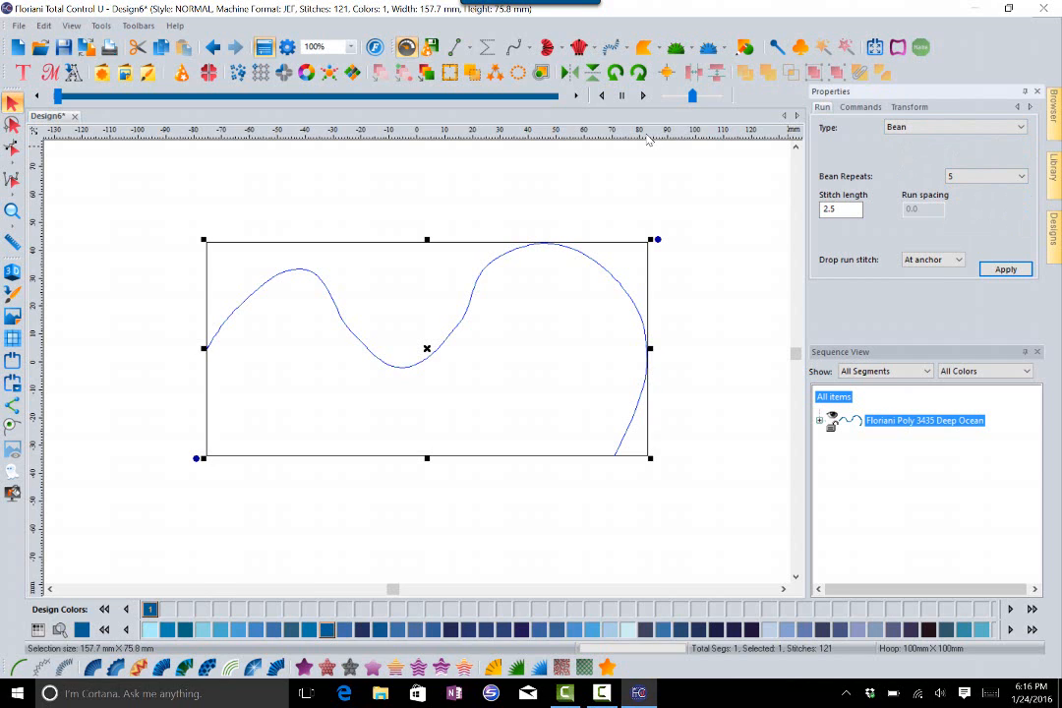
left_click(841, 207)
double_click(840, 208)
type("4")
left_click(1004, 268)
Set both the tie in and tie off of the bean path to none.
left_click(857, 107)
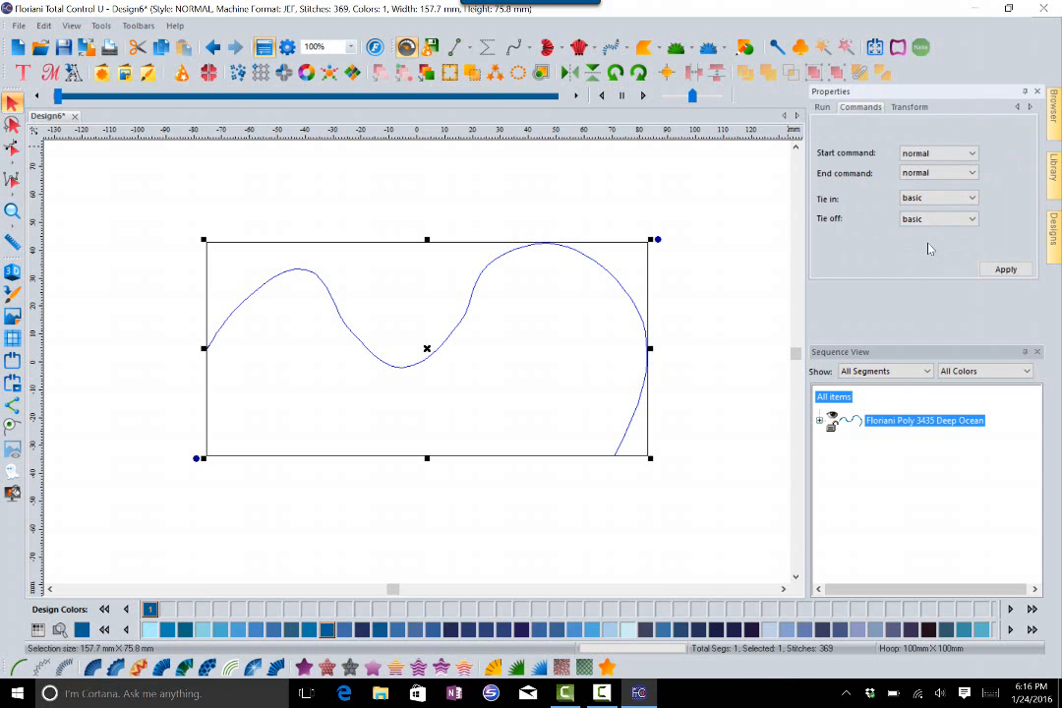
left_click(974, 198)
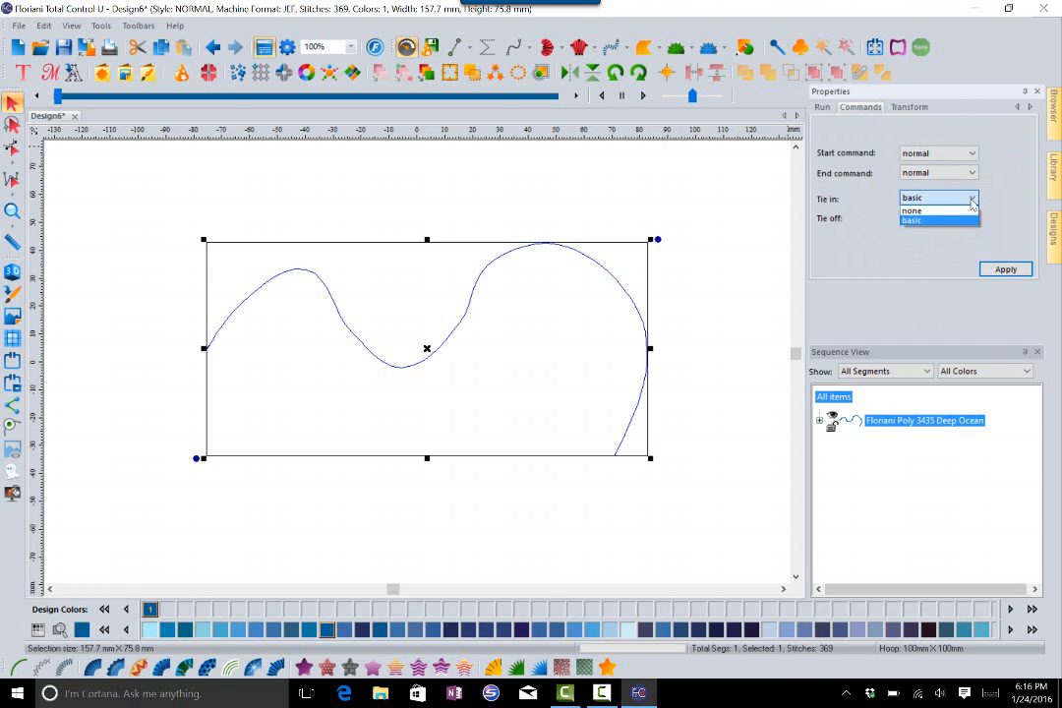
left_click(971, 208)
left_click(971, 219)
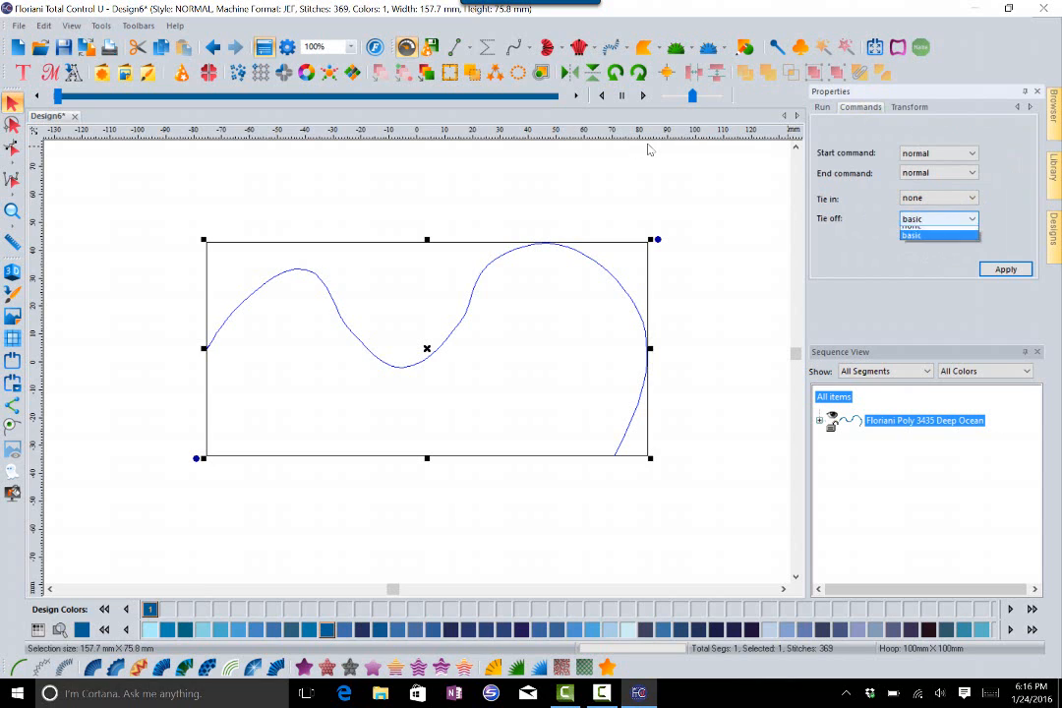
left_click(942, 230)
left_click(1003, 271)
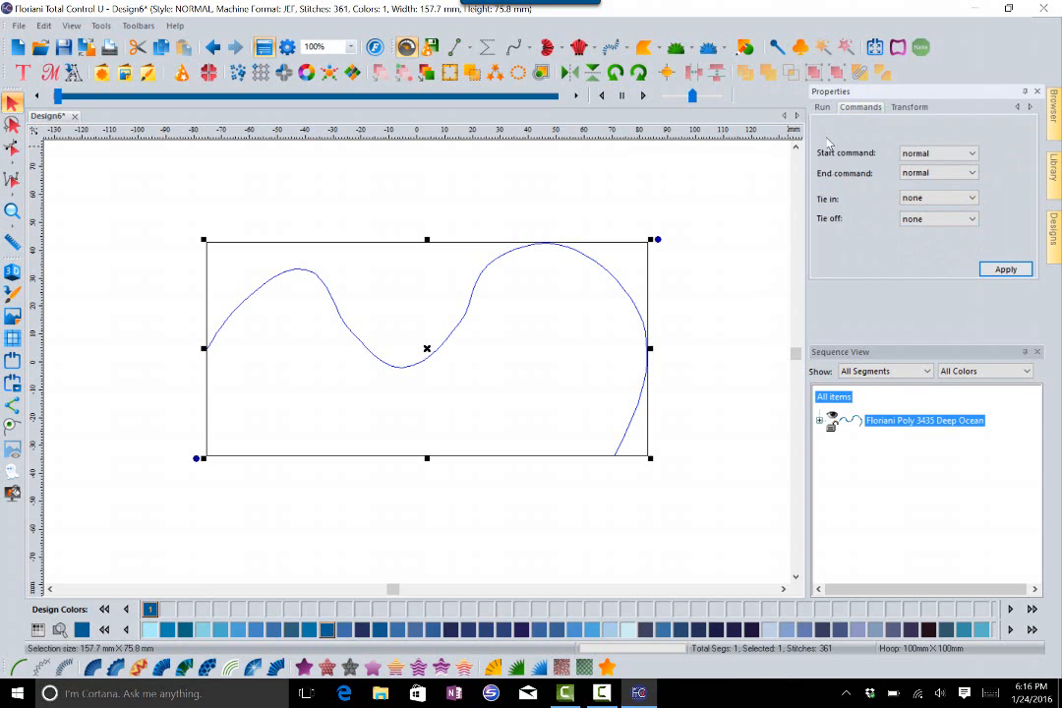
Save the bean path's settings as a run stitch preset named "5-ply bean run".
left_click(822, 107)
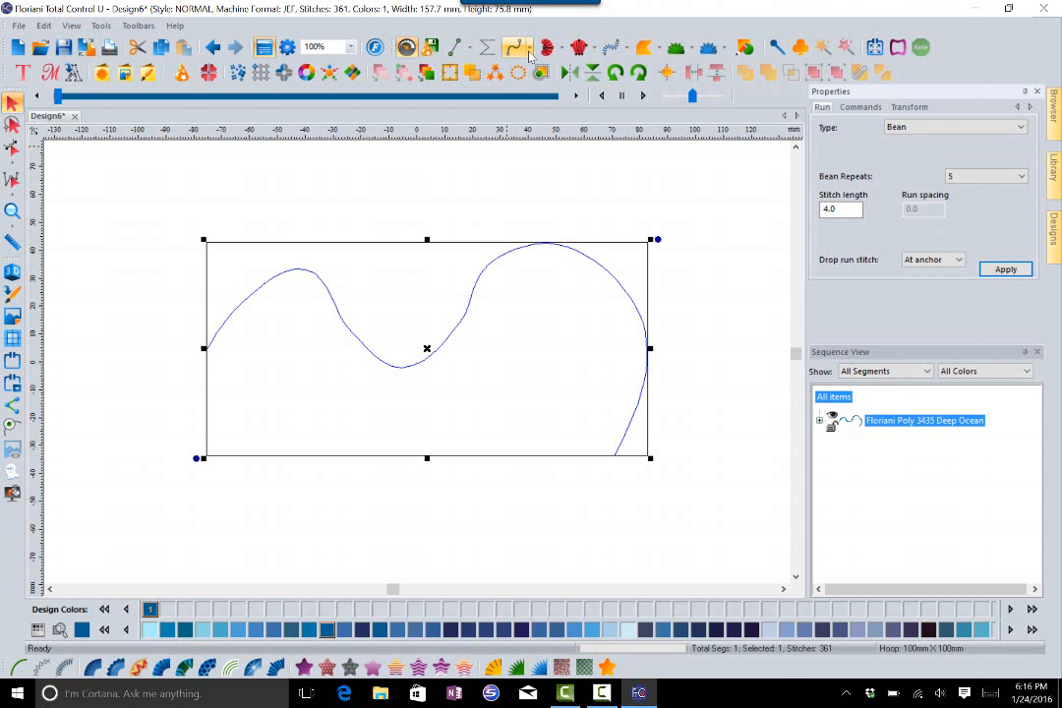
left_click(529, 54)
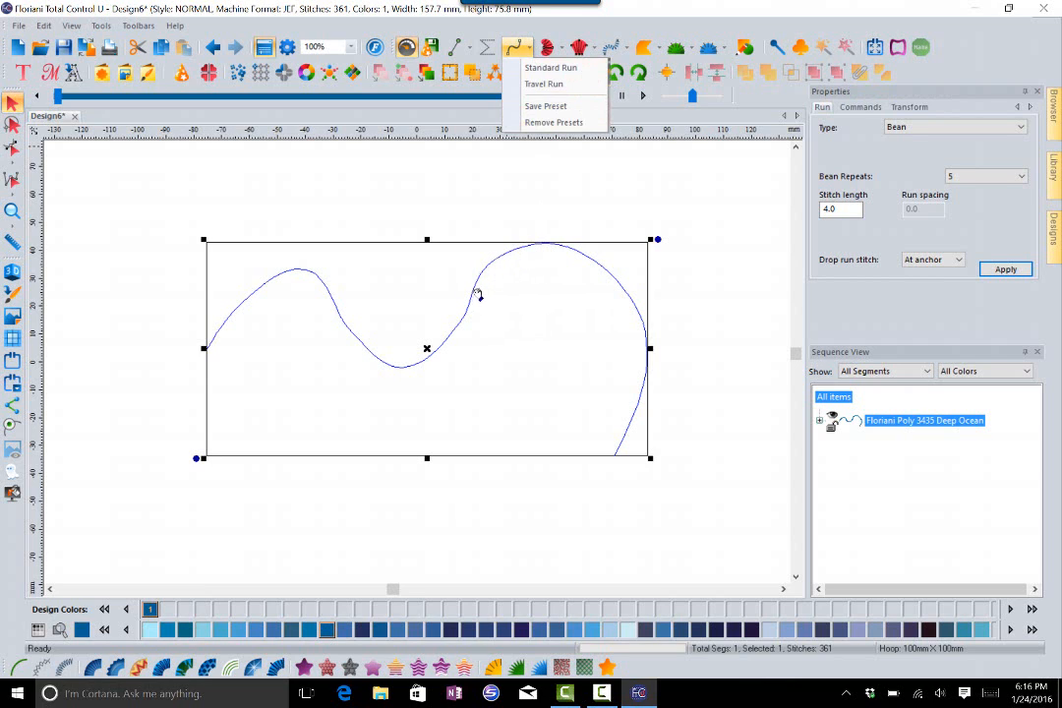
left_click(543, 108)
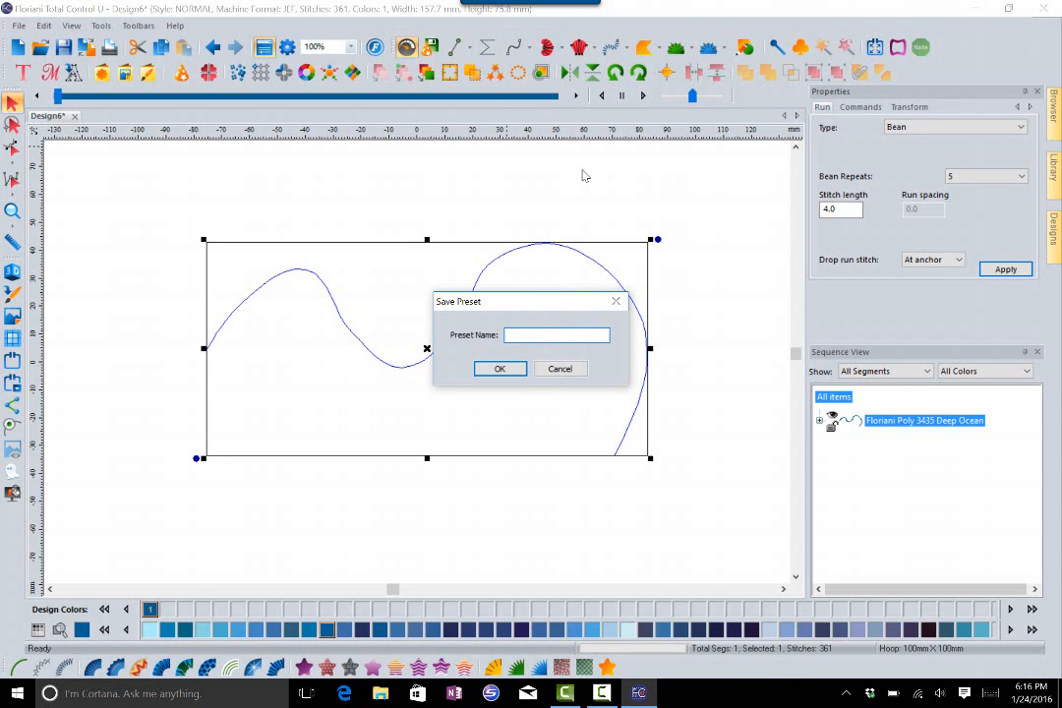
type("5ply bean run")
left_click(512, 335)
type("-")
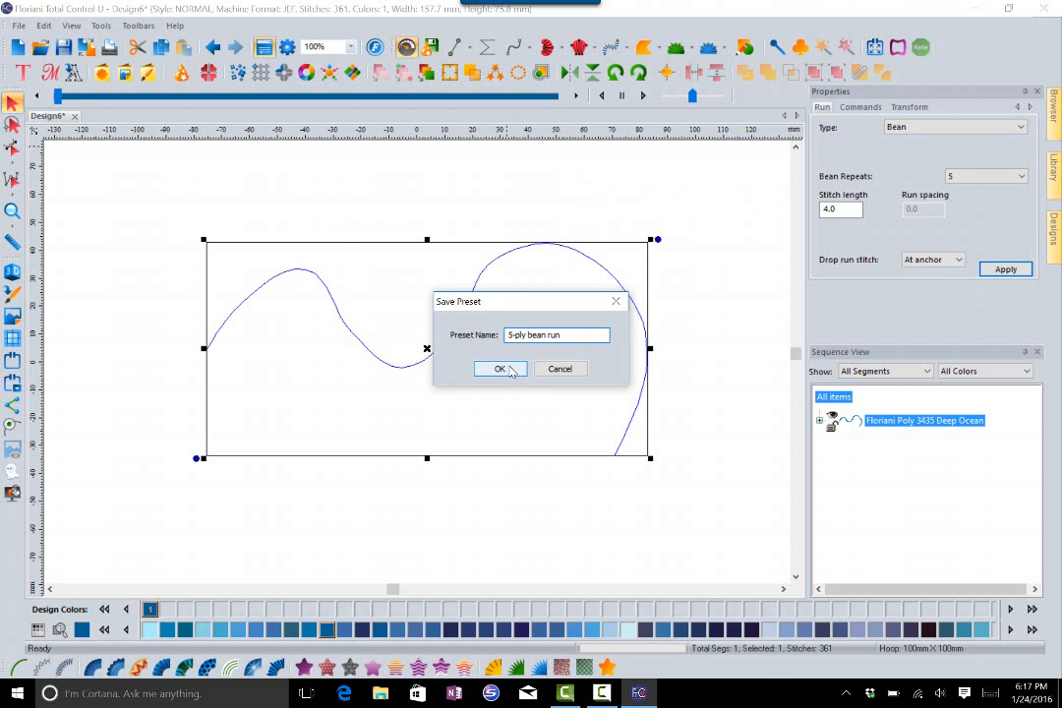
left_click(510, 369)
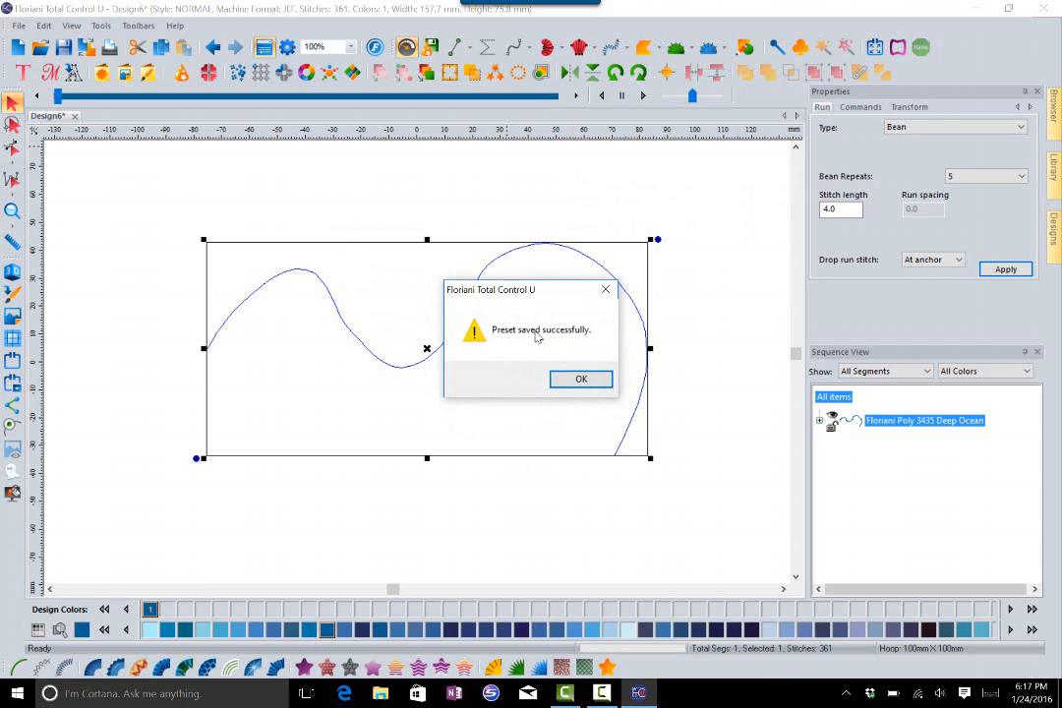
left_click(579, 380)
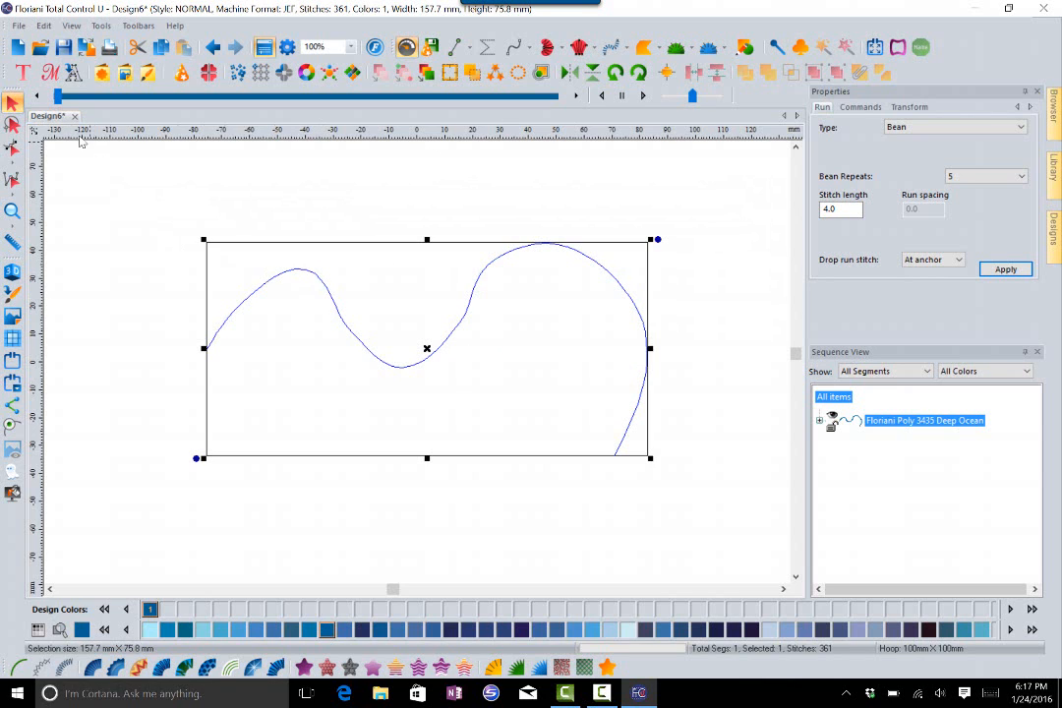
Draw a second wavy path about 184 mm wide and 88 mm high above the first, using the "5-ply bean run" preset.
left_click(272, 220)
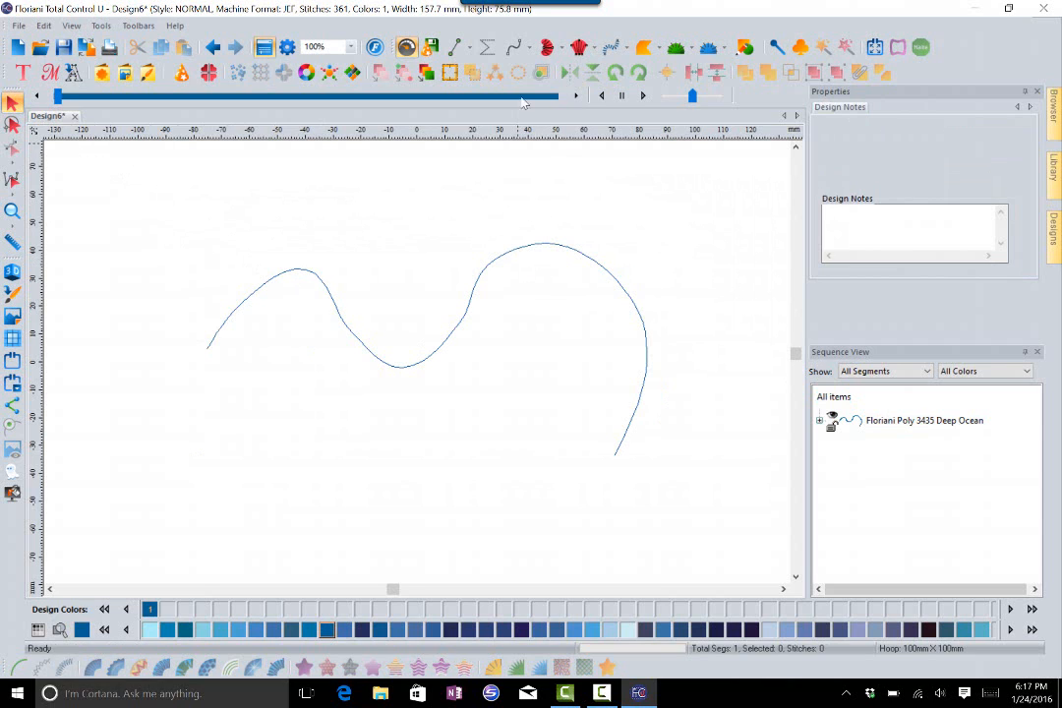
left_click(523, 47)
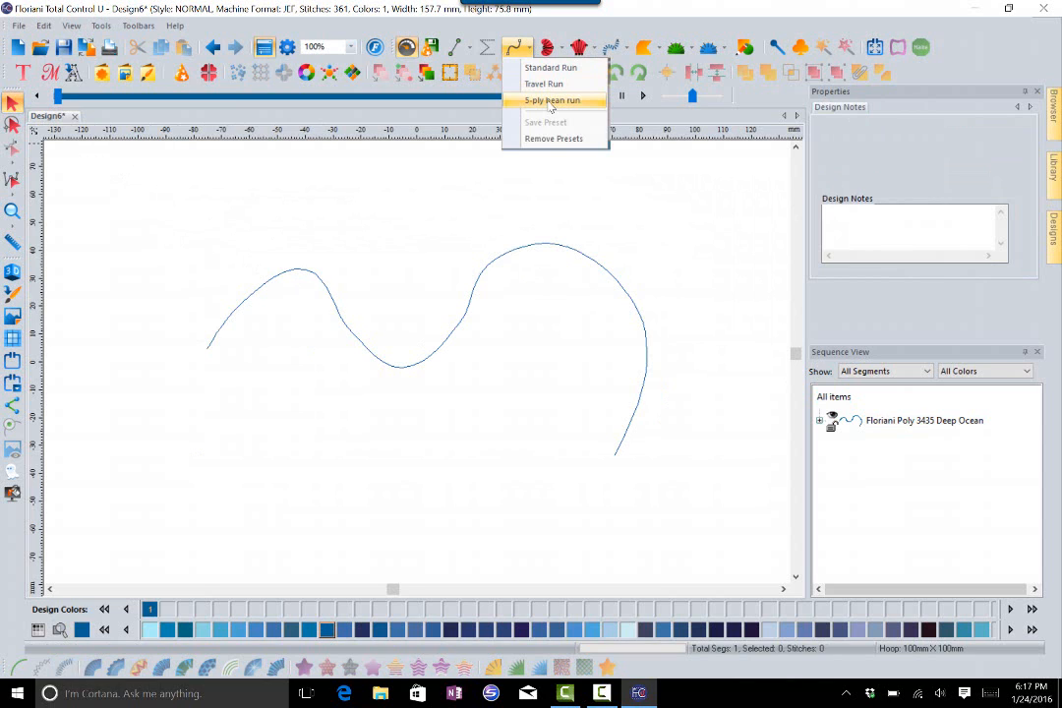
left_click(551, 100)
left_click(166, 299)
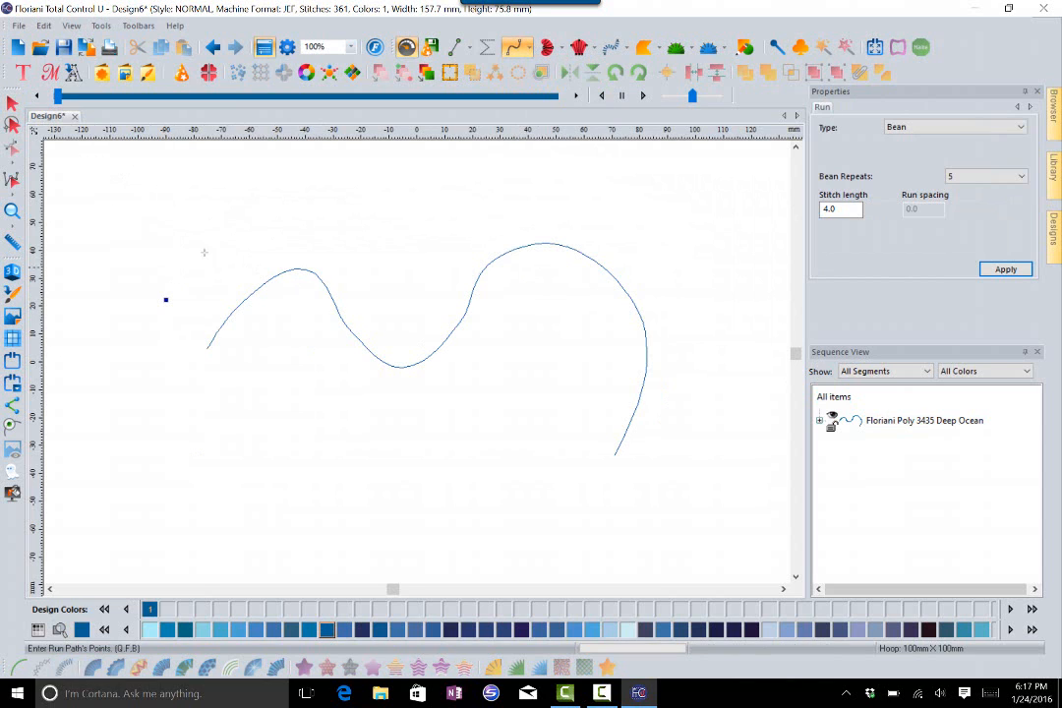
left_click(208, 250)
left_click(275, 201)
left_click(366, 231)
left_click(399, 286)
left_click(450, 240)
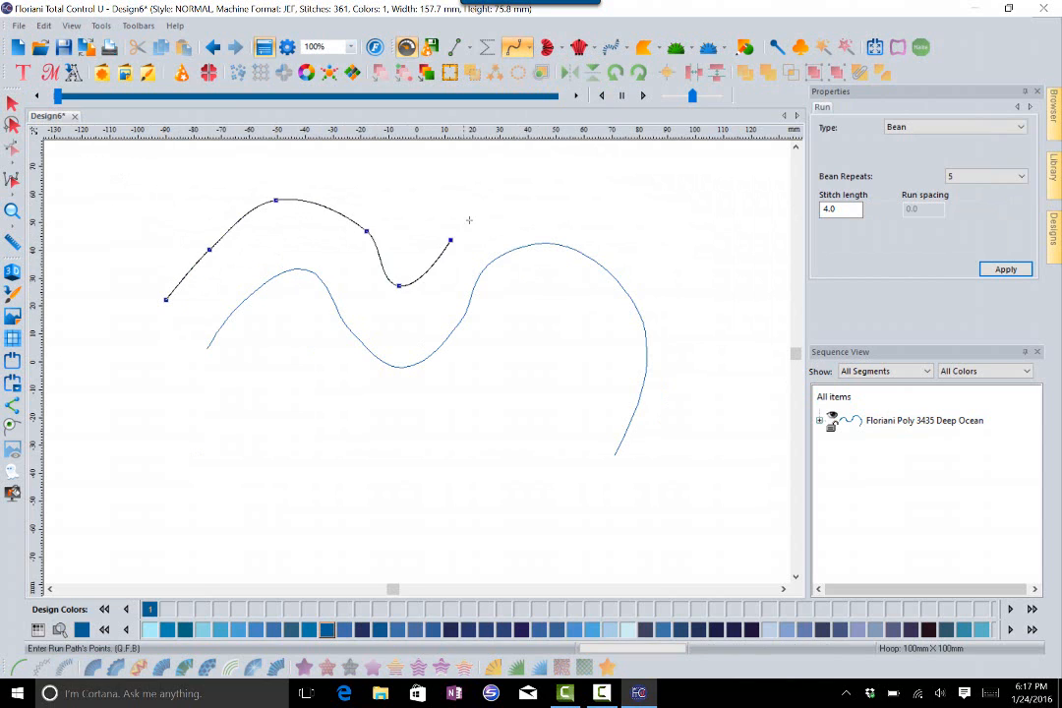
left_click(511, 199)
left_click(585, 200)
left_click(641, 233)
left_click(678, 342)
left_click(664, 440)
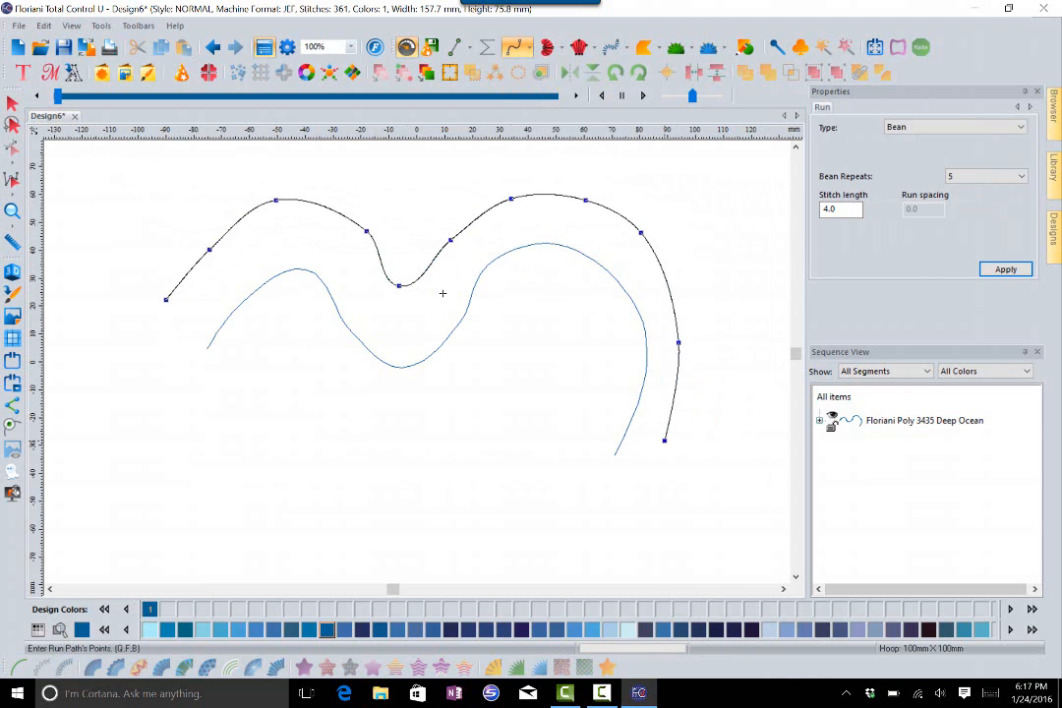
key("Return")
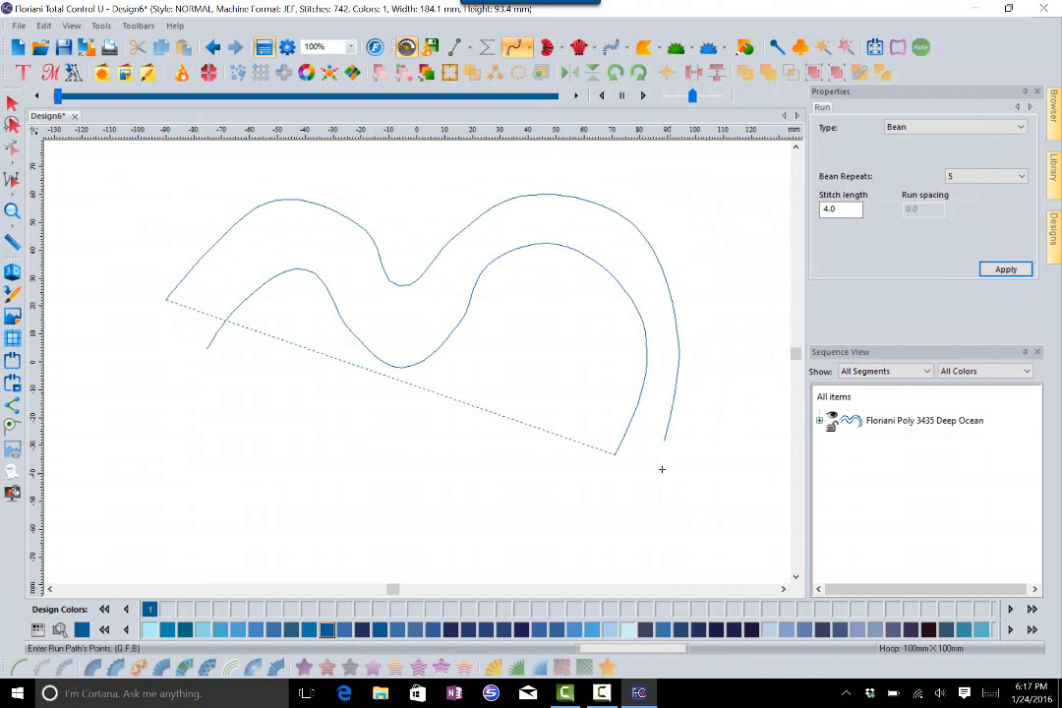
Turn on the 3D stitch view and check the upper path's run and command settings.
left_click(12, 271)
left_click(11, 102)
left_click(291, 203)
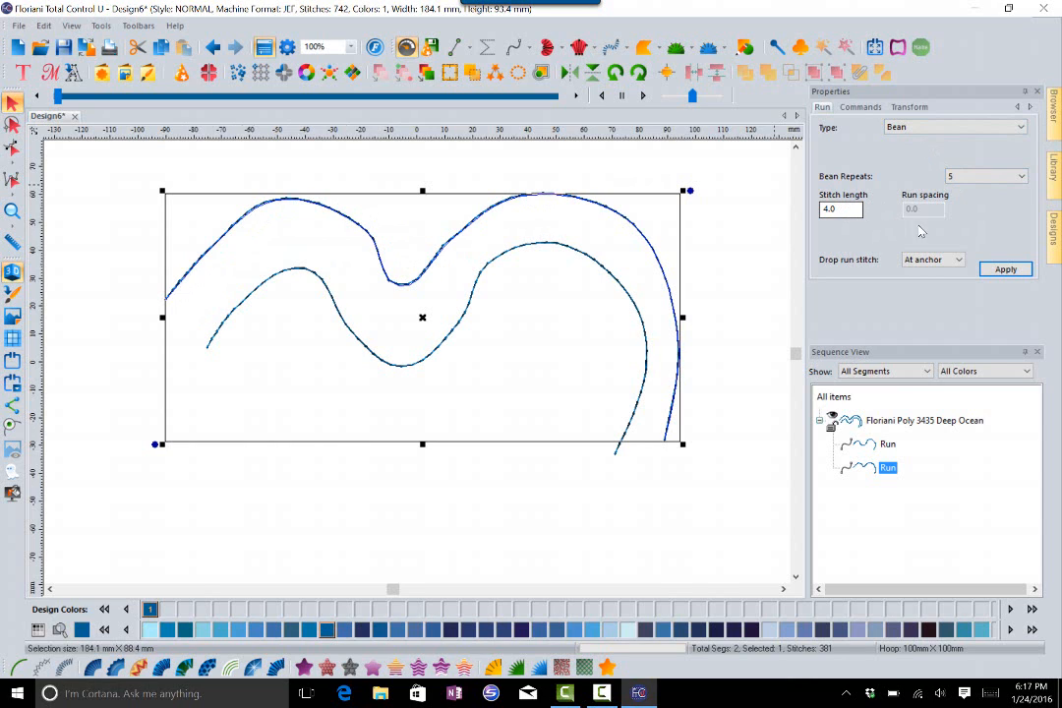
key("ctrl+Tab")
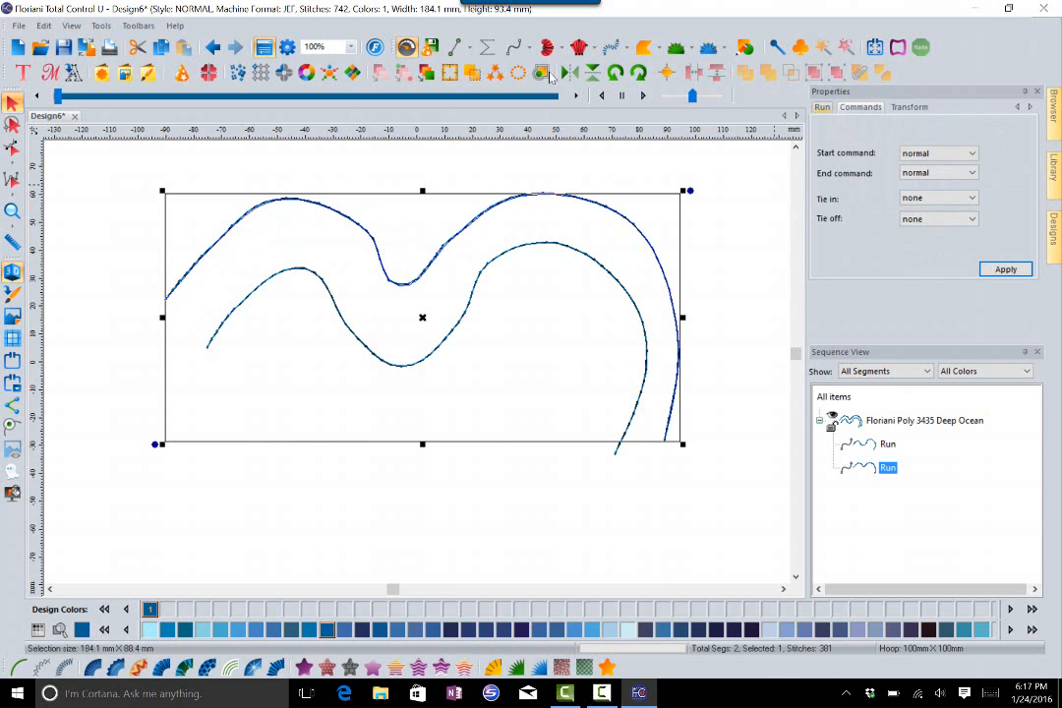
left_click(822, 106)
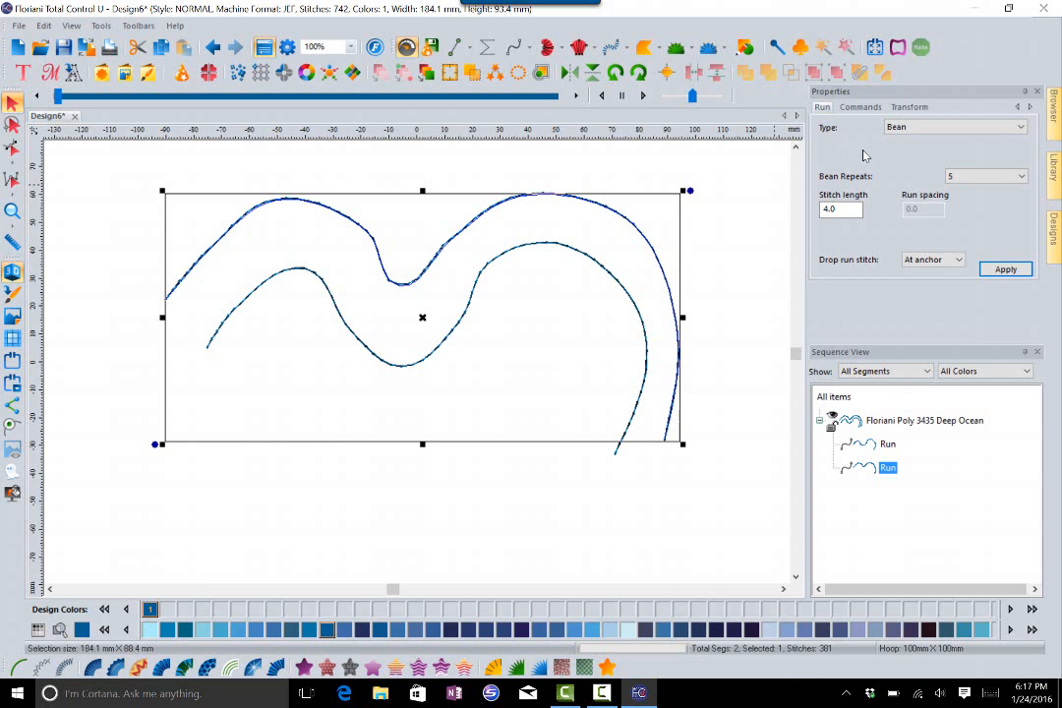
left_click(372, 173)
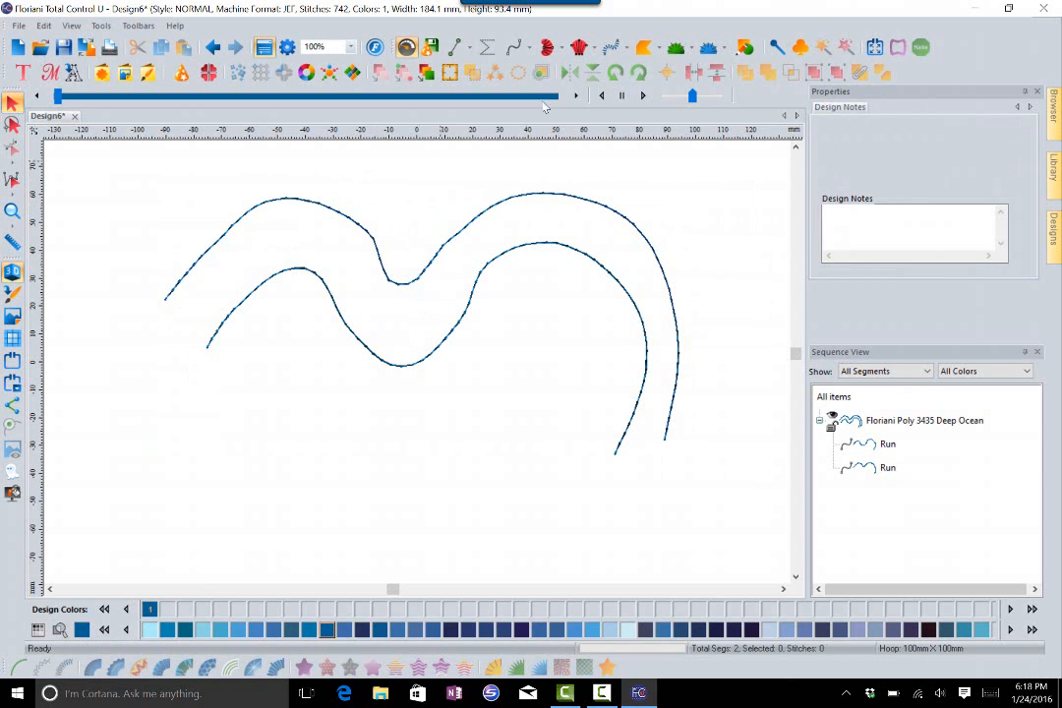
Draw a gently curved steil line about 148 mm wide and 47 mm high below the two run paths.
left_click(614, 53)
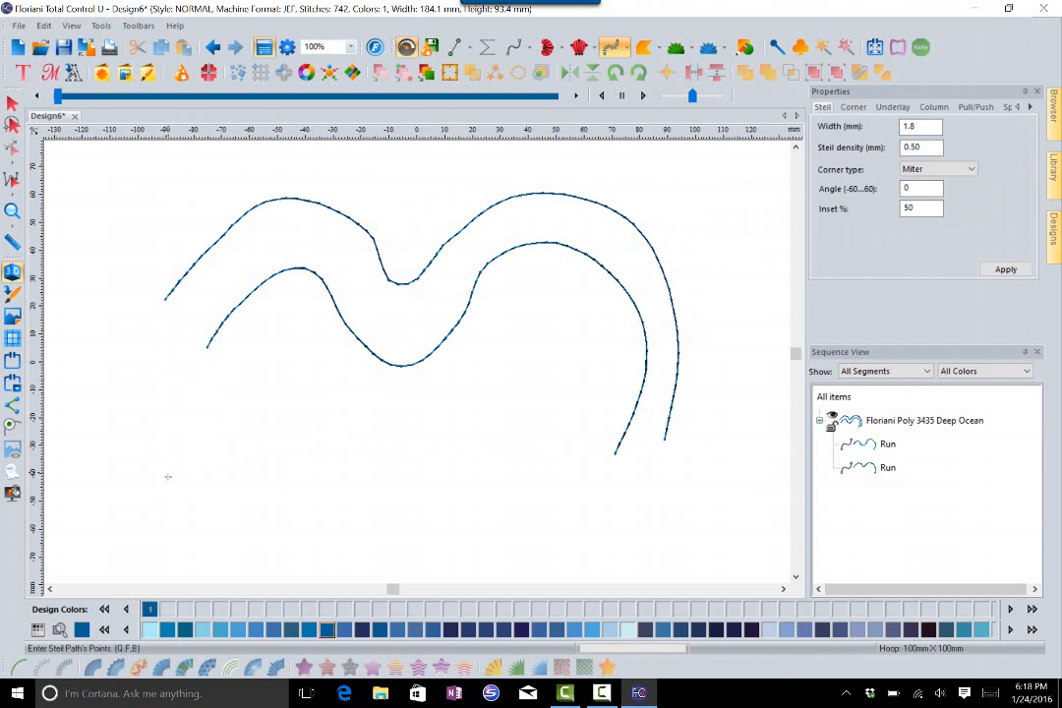
left_click(284, 412)
left_click(400, 439)
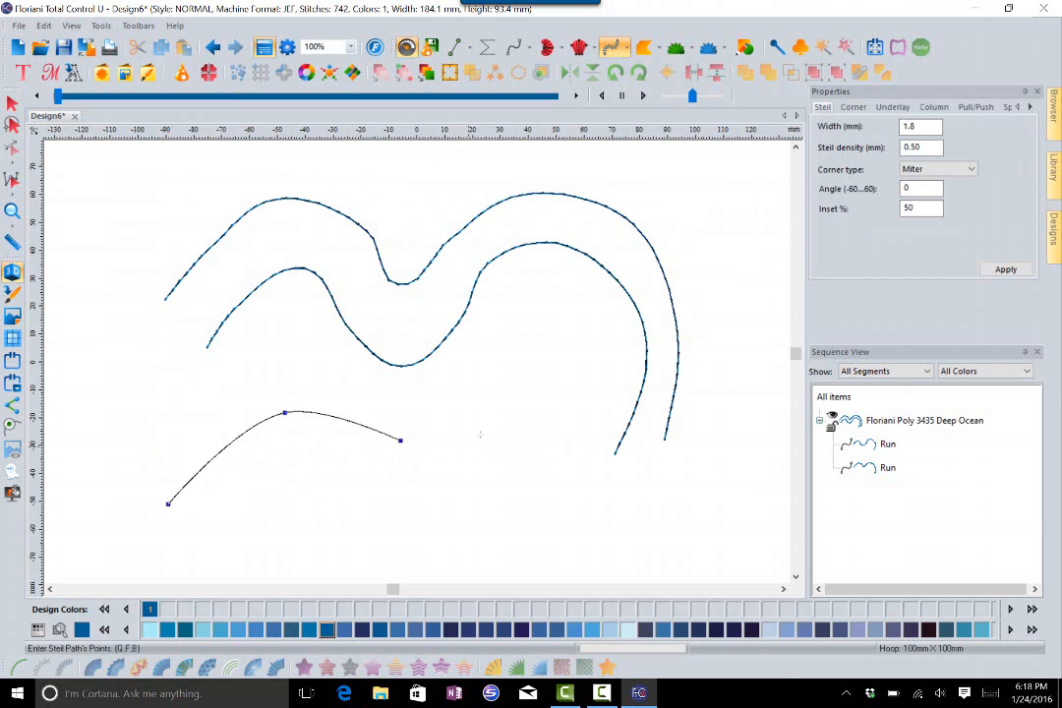
left_click(578, 377)
key("Return")
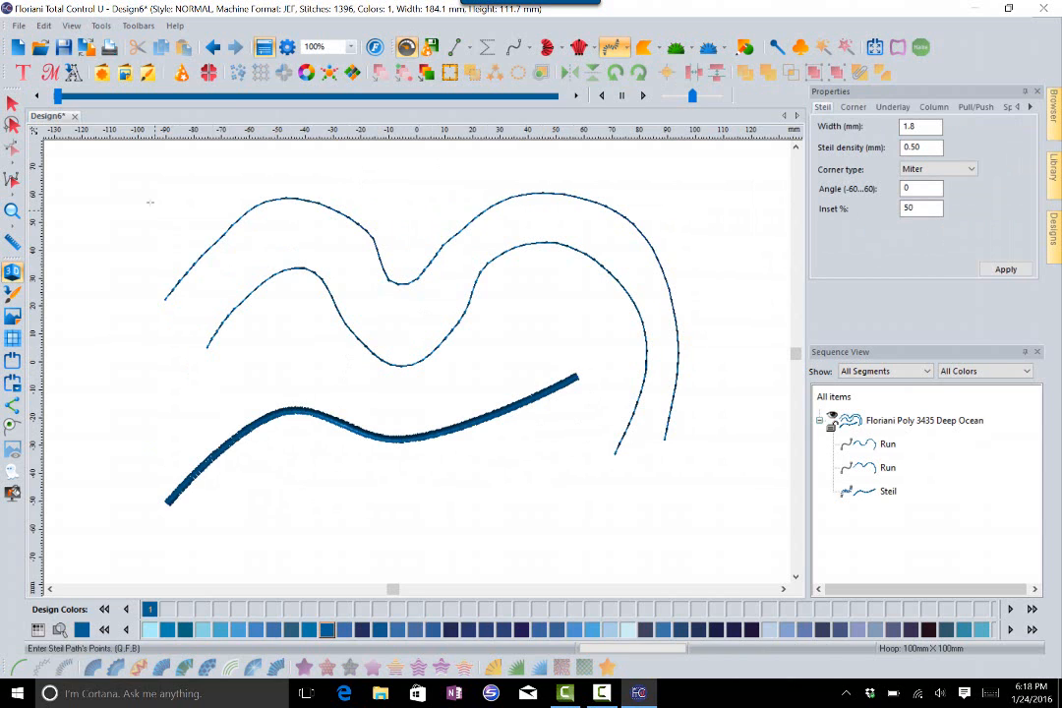
Set the steil line's width to 3 mm and its steil density to 0.40 mm.
left_click(12, 102)
left_click(288, 425)
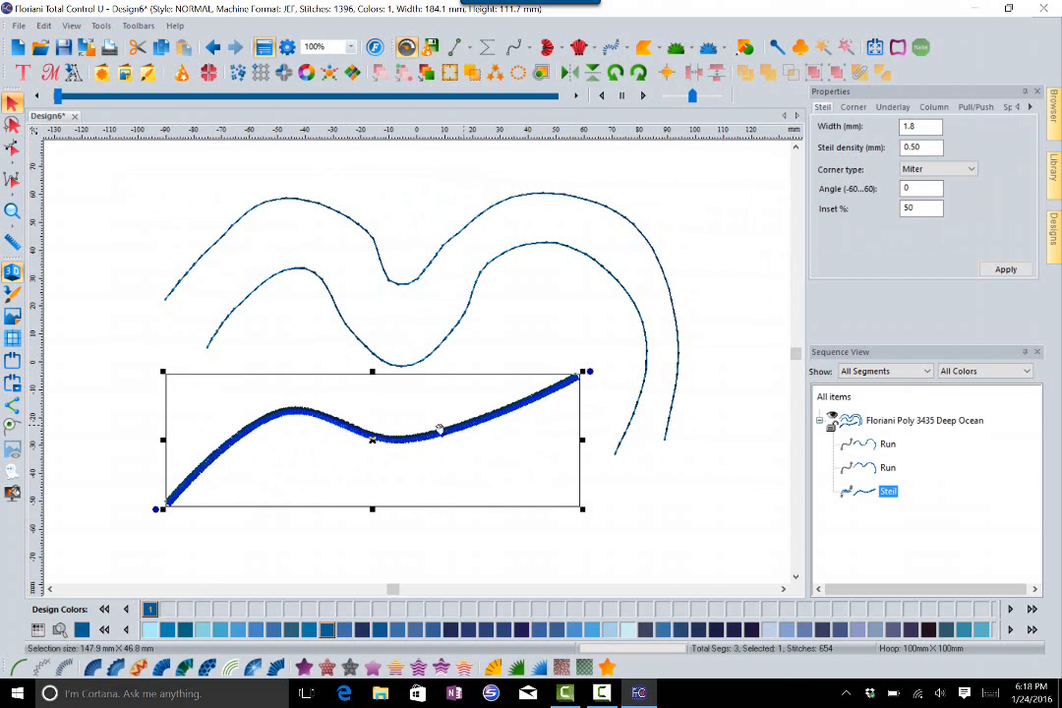
double_click(905, 127)
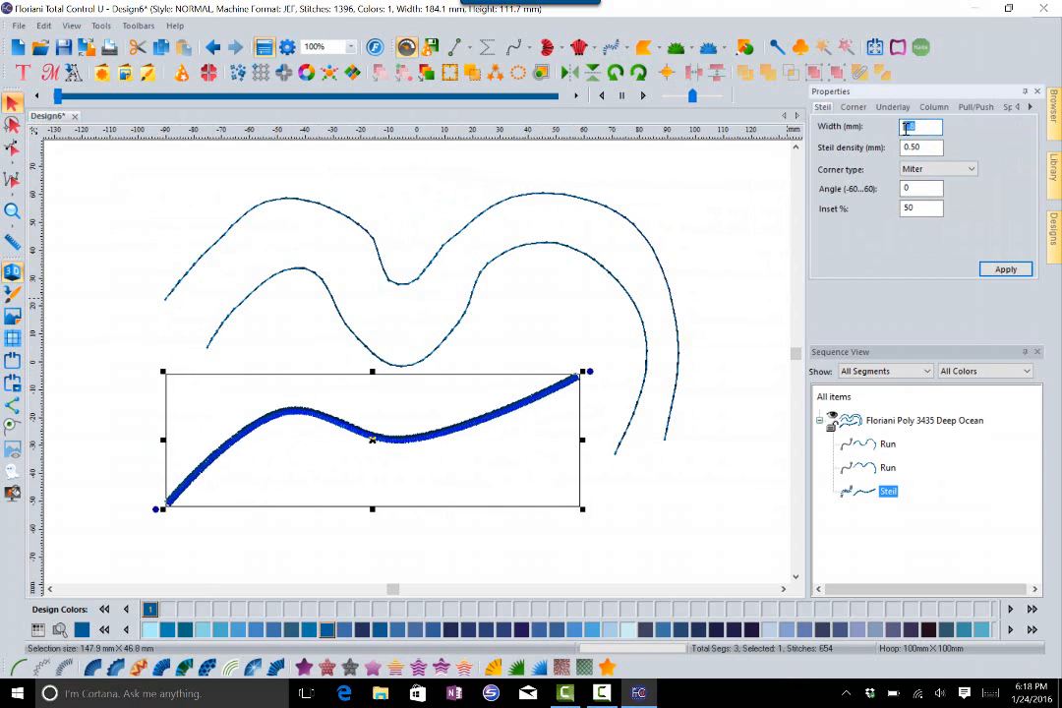
type("3")
double_click(923, 148)
type("4")
left_click(1002, 271)
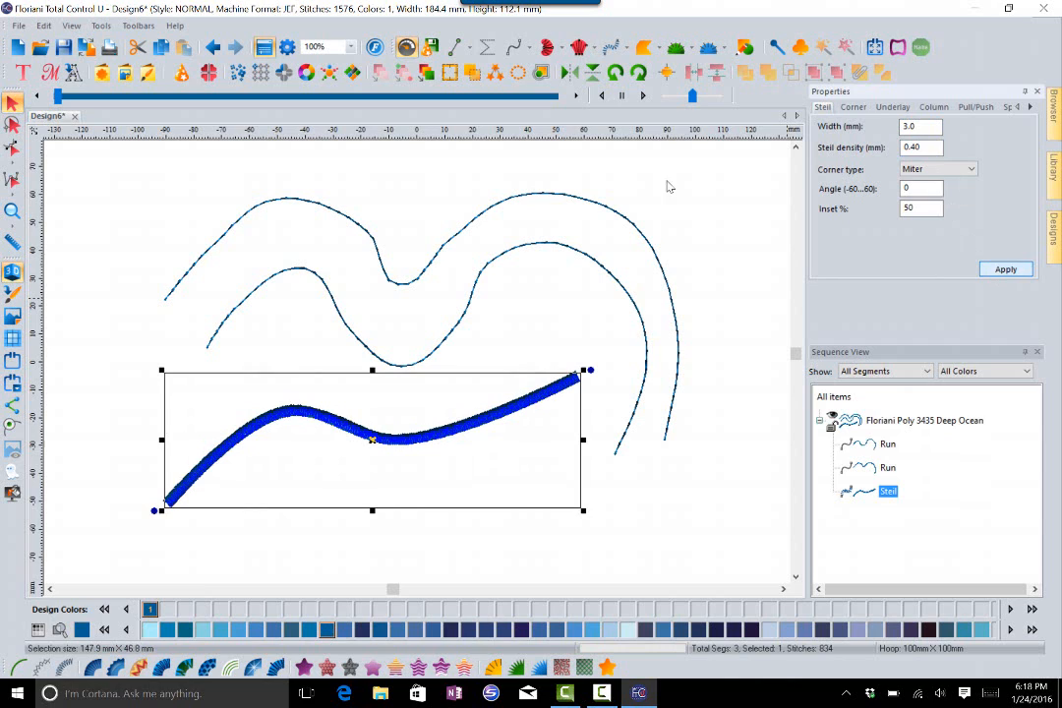
Add a Zig-Zag underlay to the steil line and review its column and command settings.
left_click(891, 107)
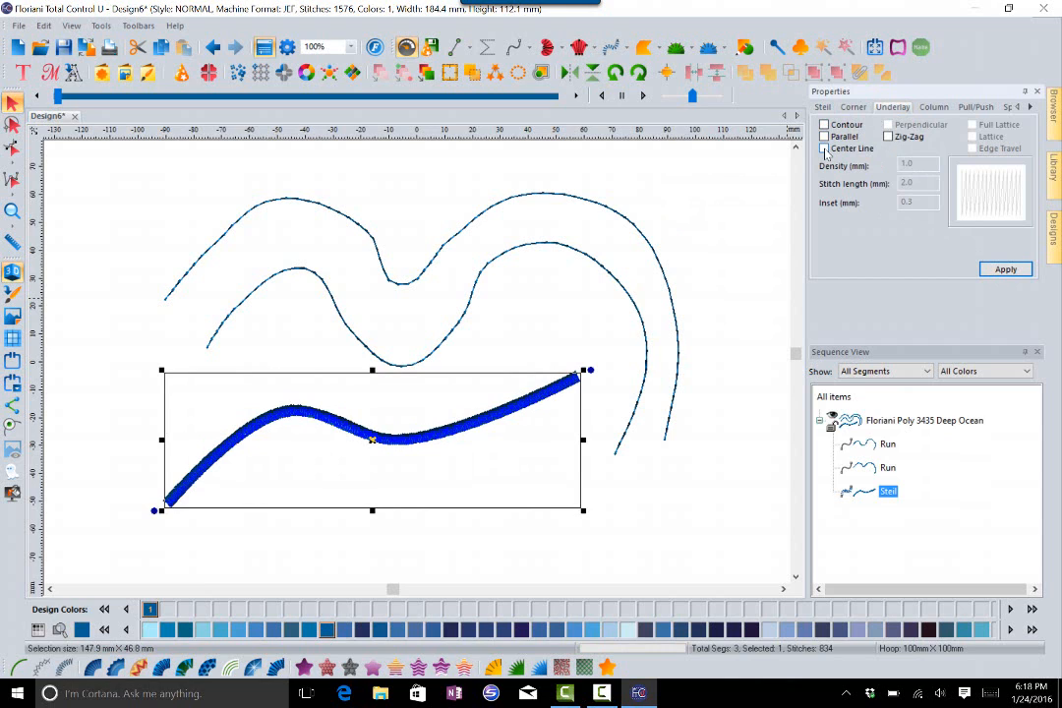
left_click(888, 137)
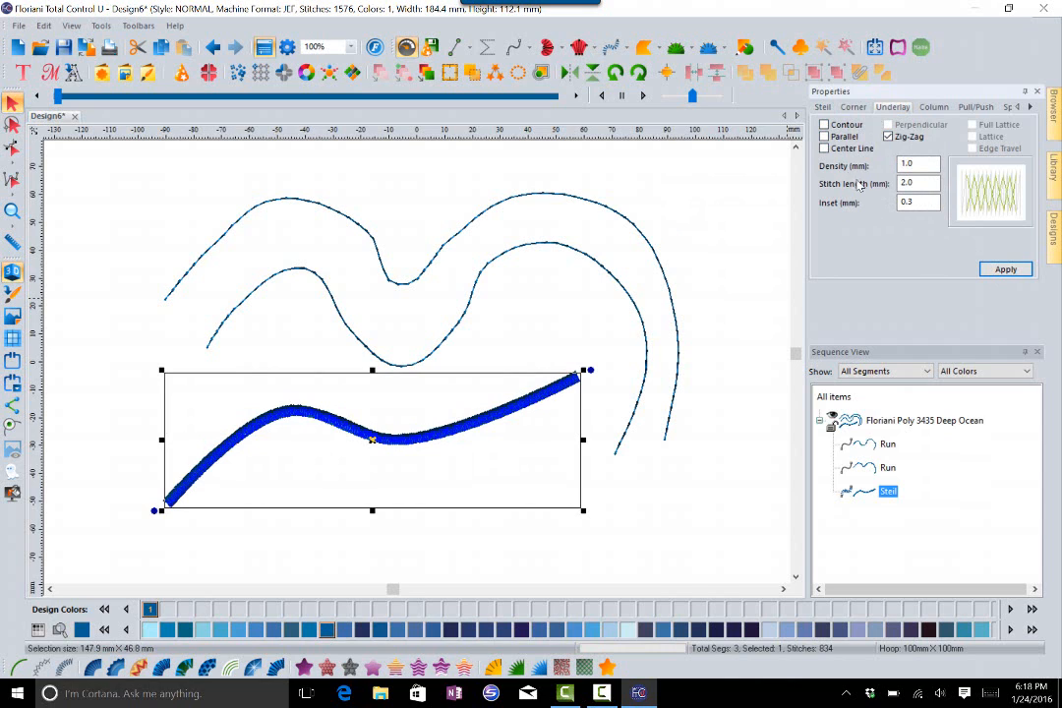
left_click(1005, 269)
left_click(934, 106)
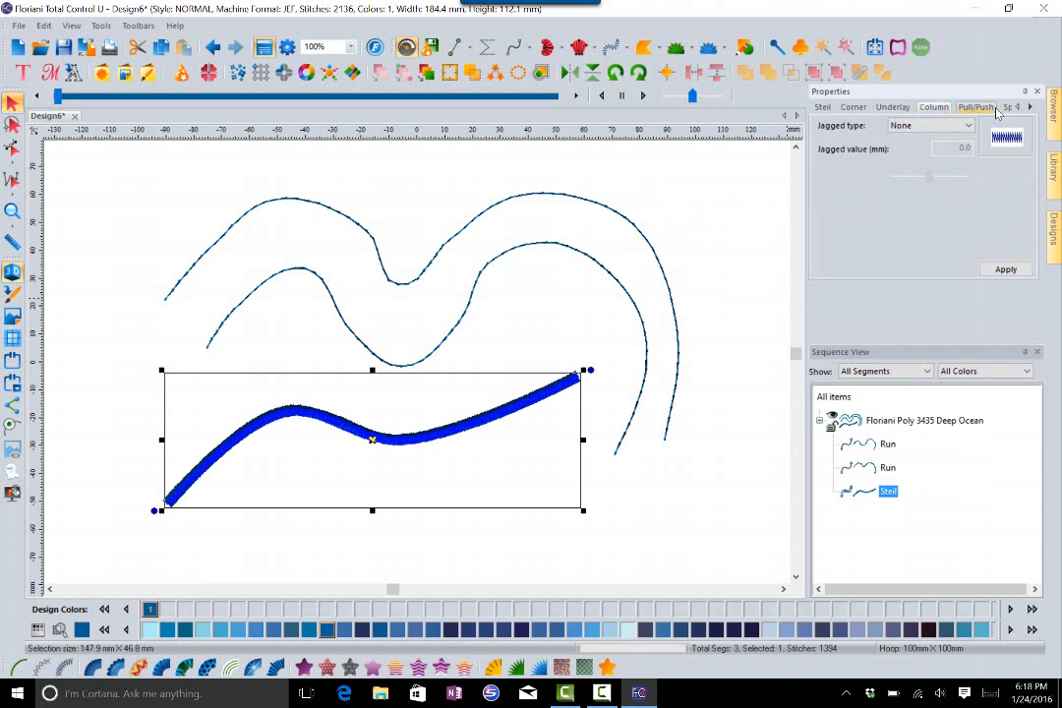
scroll(996, 109, "right", 2)
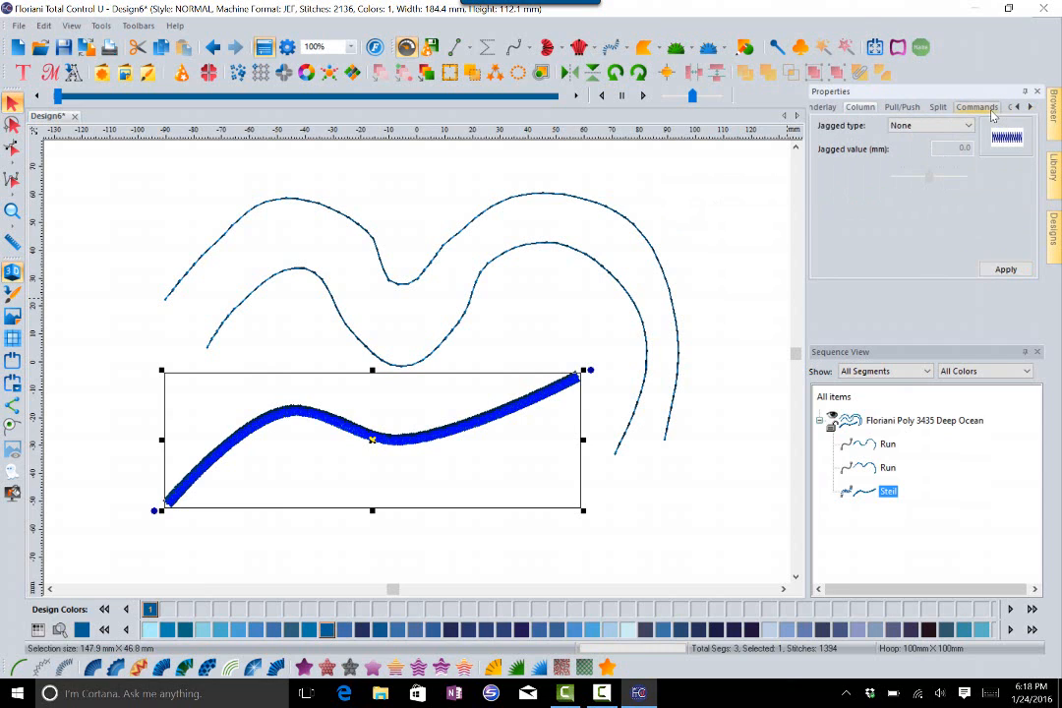
left_click(990, 108)
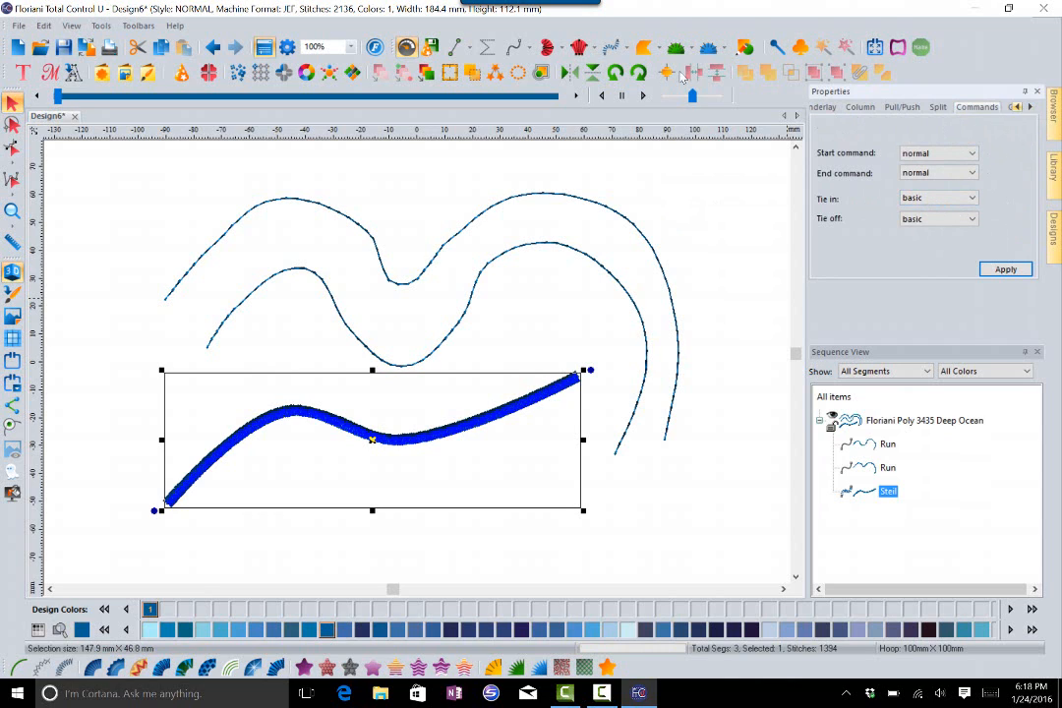
scroll(1014, 116, "left", 2)
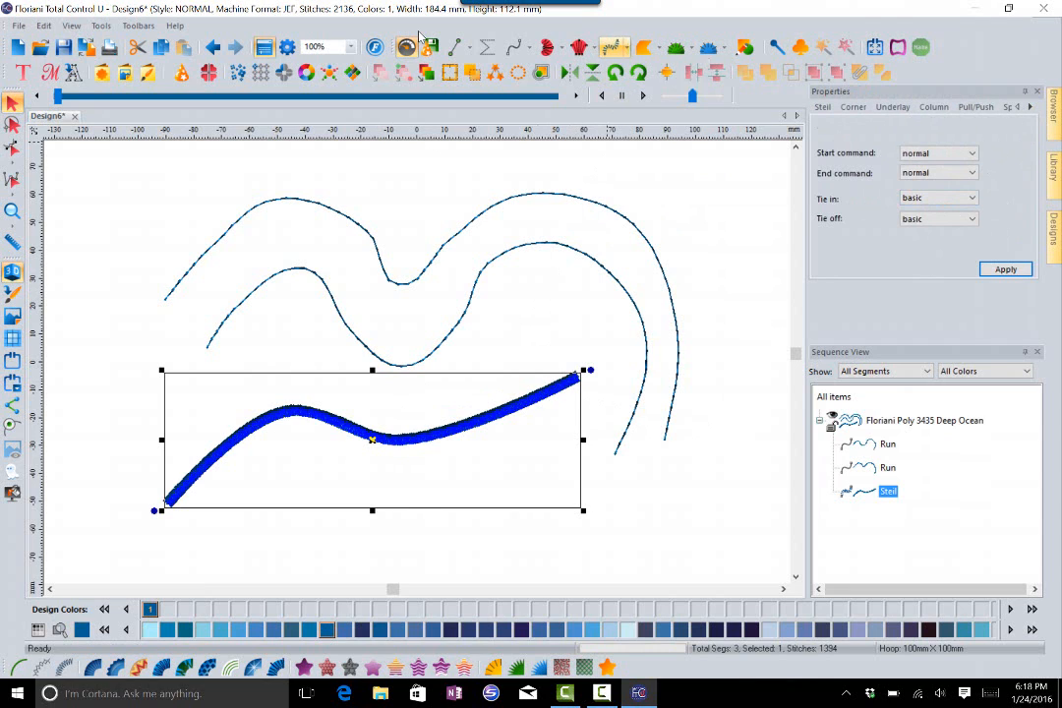
Save the steil line's settings as a steil stitch preset named "3mm width" and deselect the line.
left_click(624, 47)
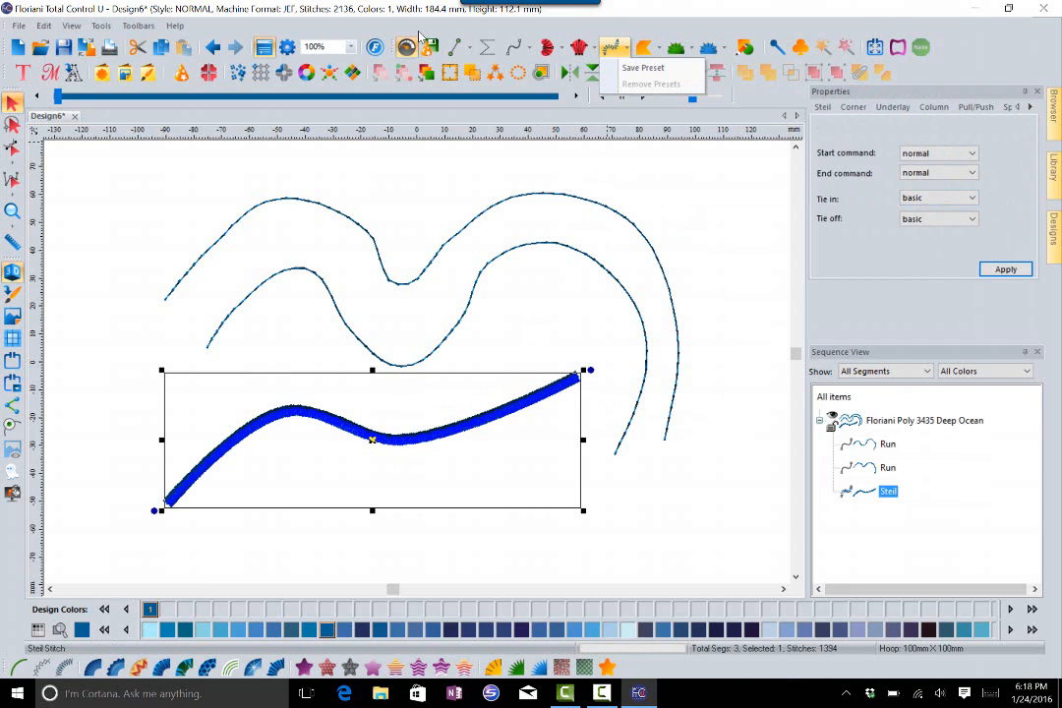
left_click(630, 69)
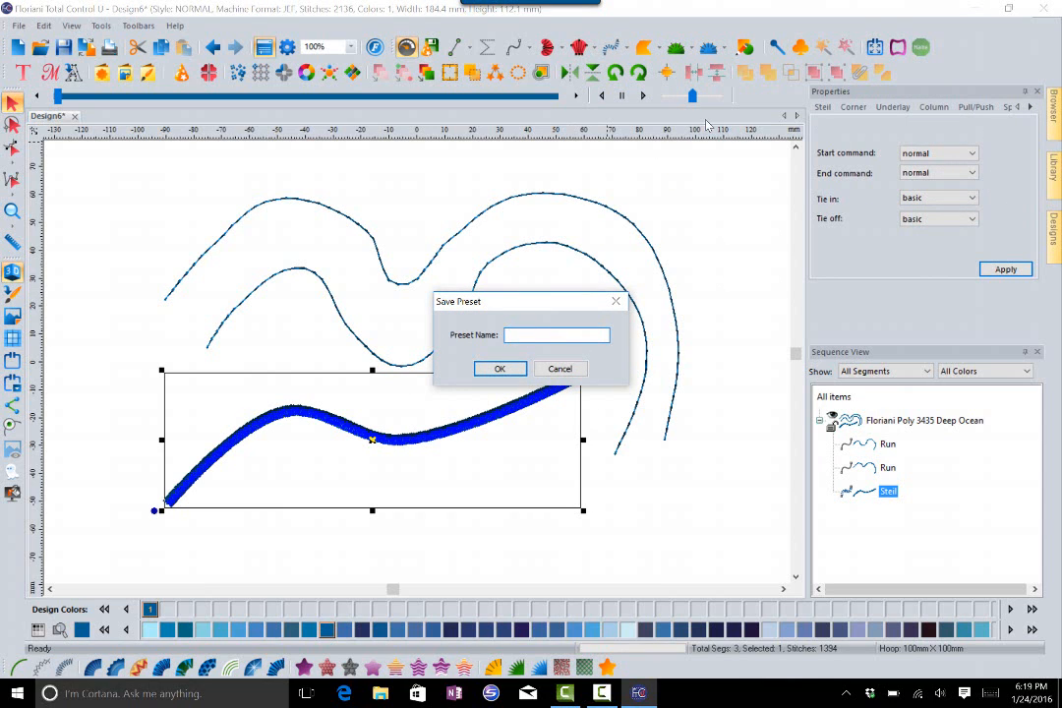
type("3mm wit")
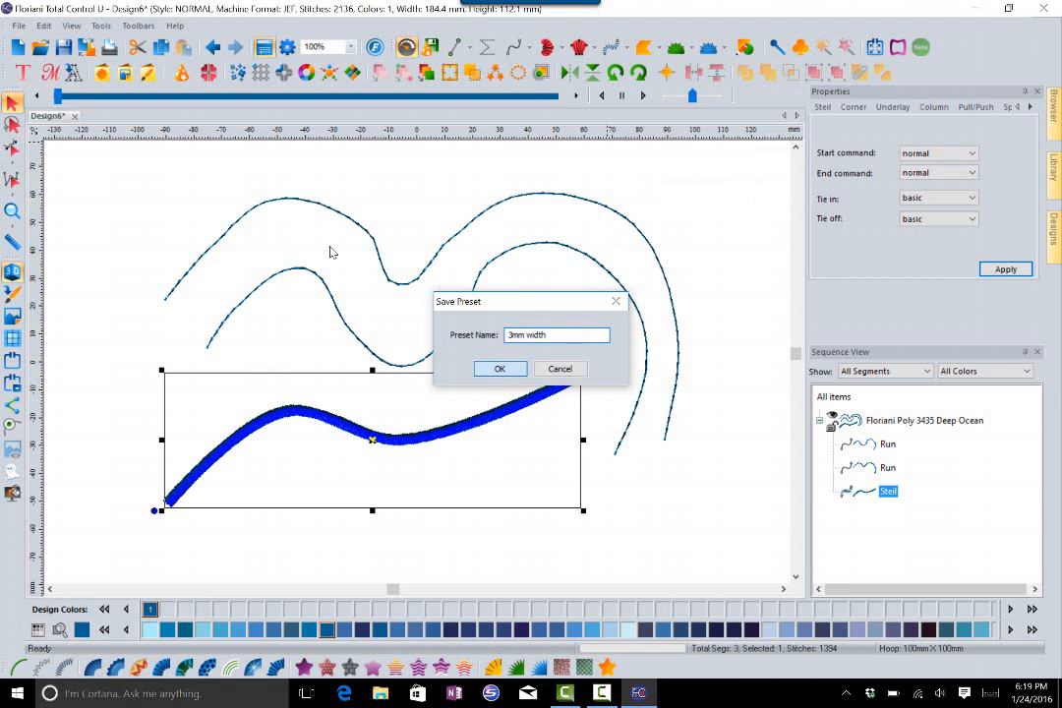
left_click(499, 372)
left_click(576, 381)
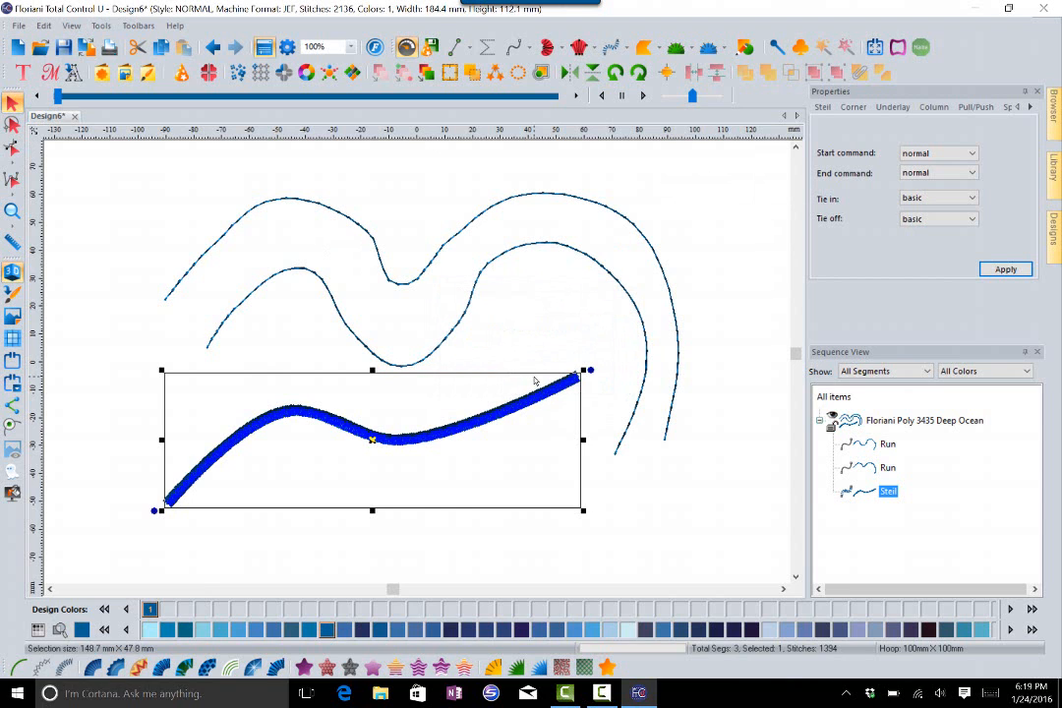
left_click(403, 165)
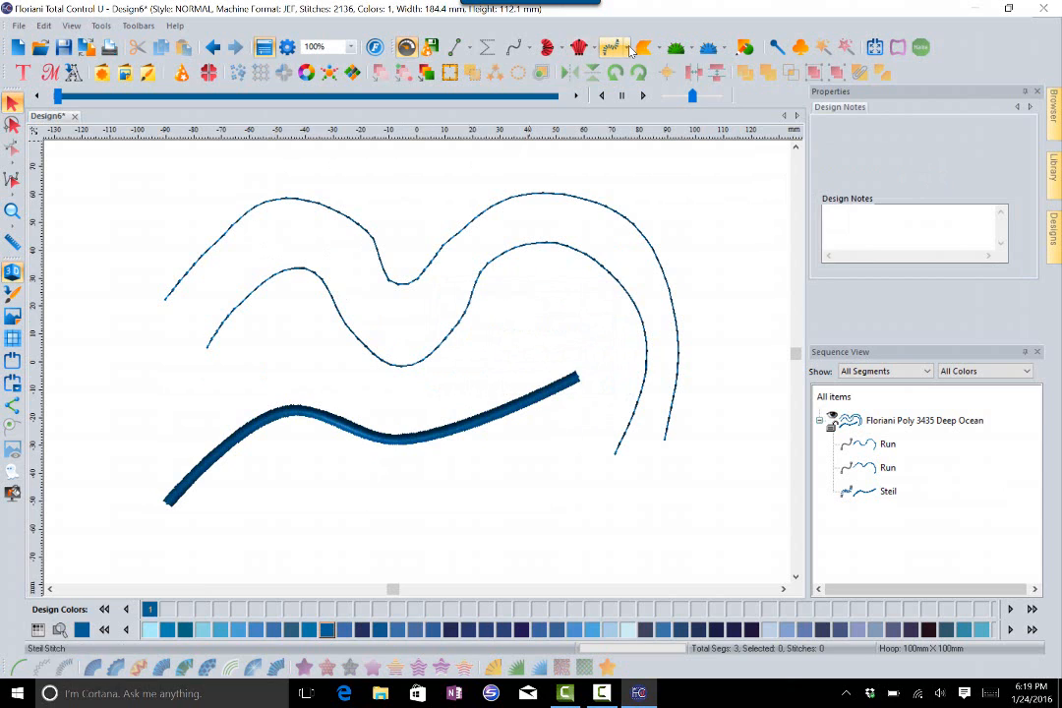
Draw a second wavy steil line about 157 mm wide and 52 mm high above the first, using the "3mm width" preset.
left_click(619, 50)
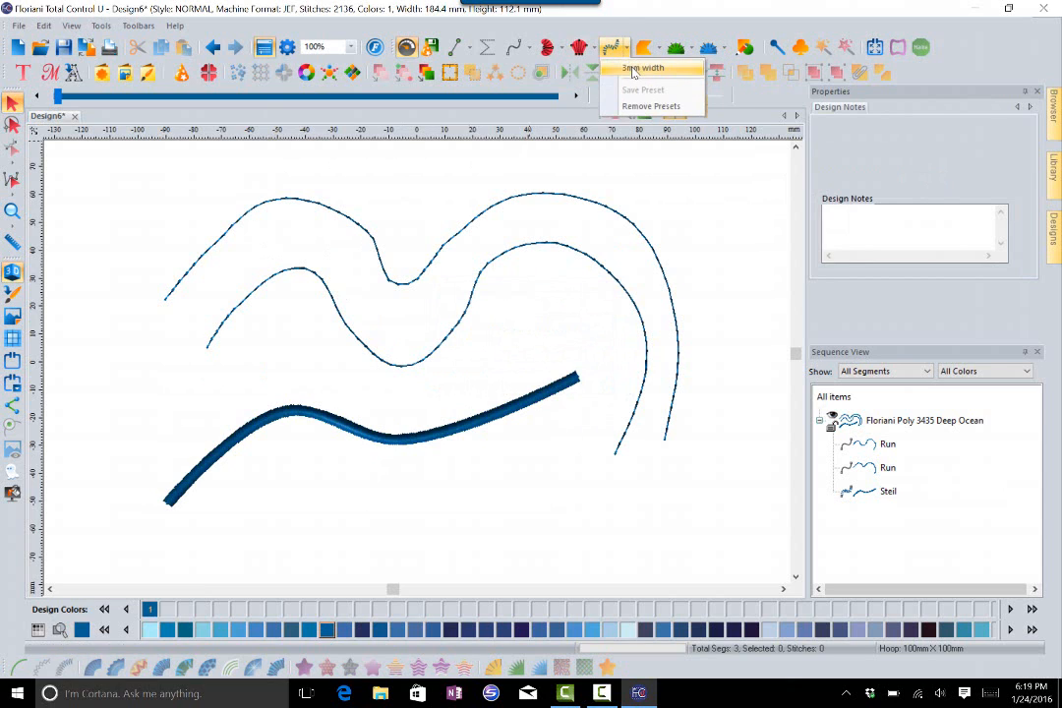
left_click(634, 67)
left_click(152, 429)
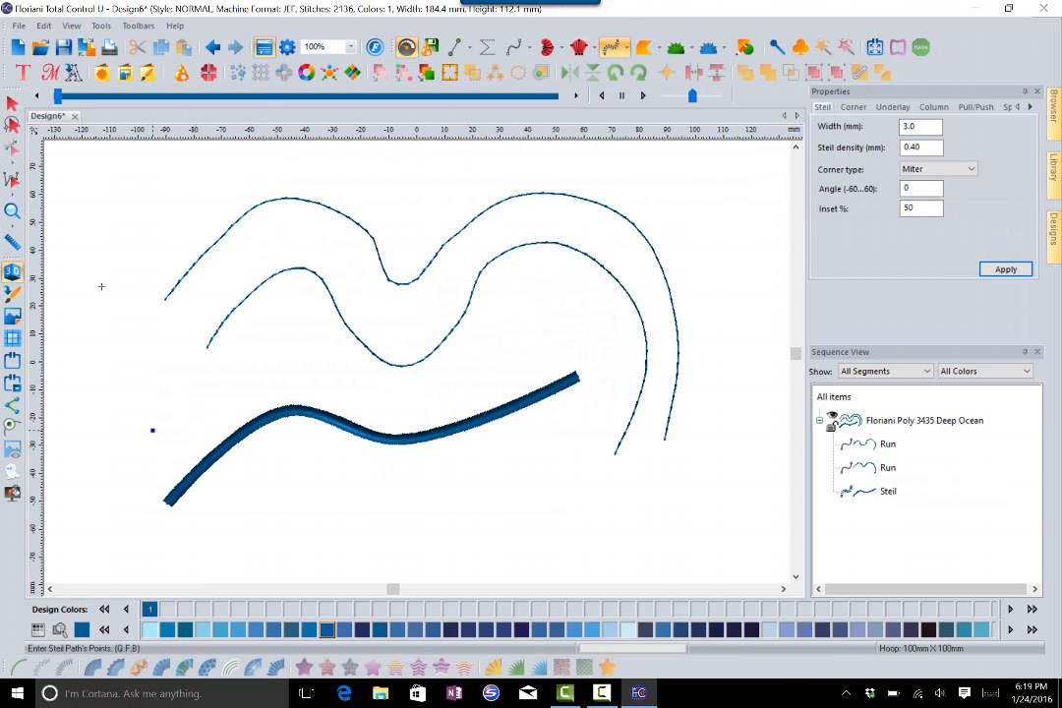
left_click(212, 393)
left_click(313, 367)
left_click(405, 385)
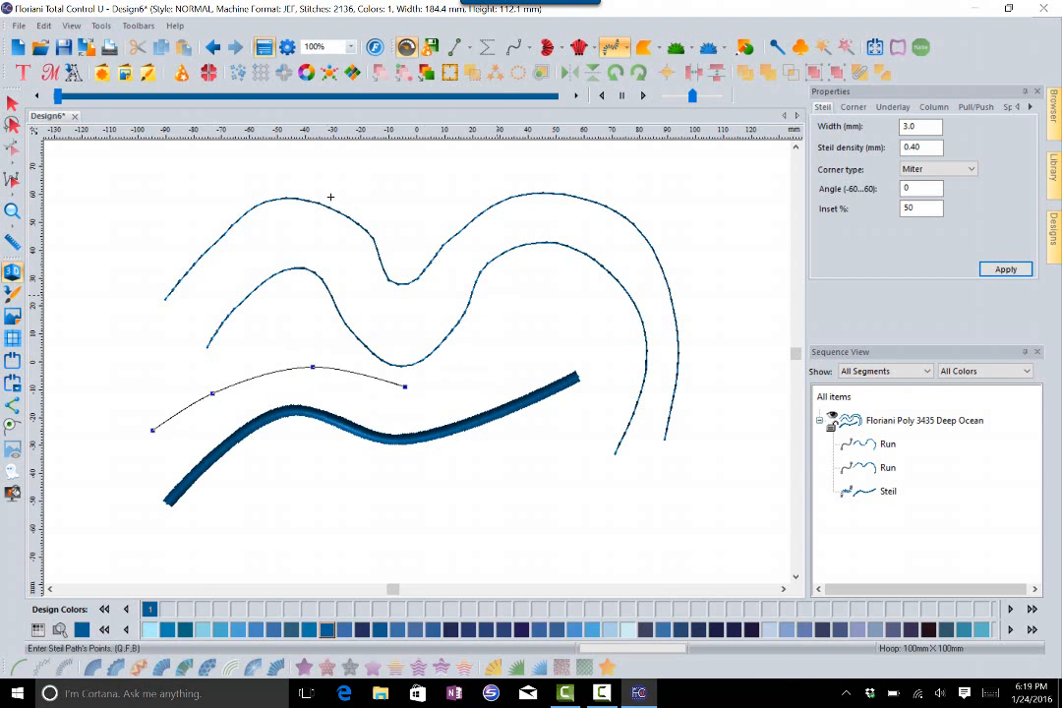
left_click(493, 298)
left_click(587, 302)
key("Return")
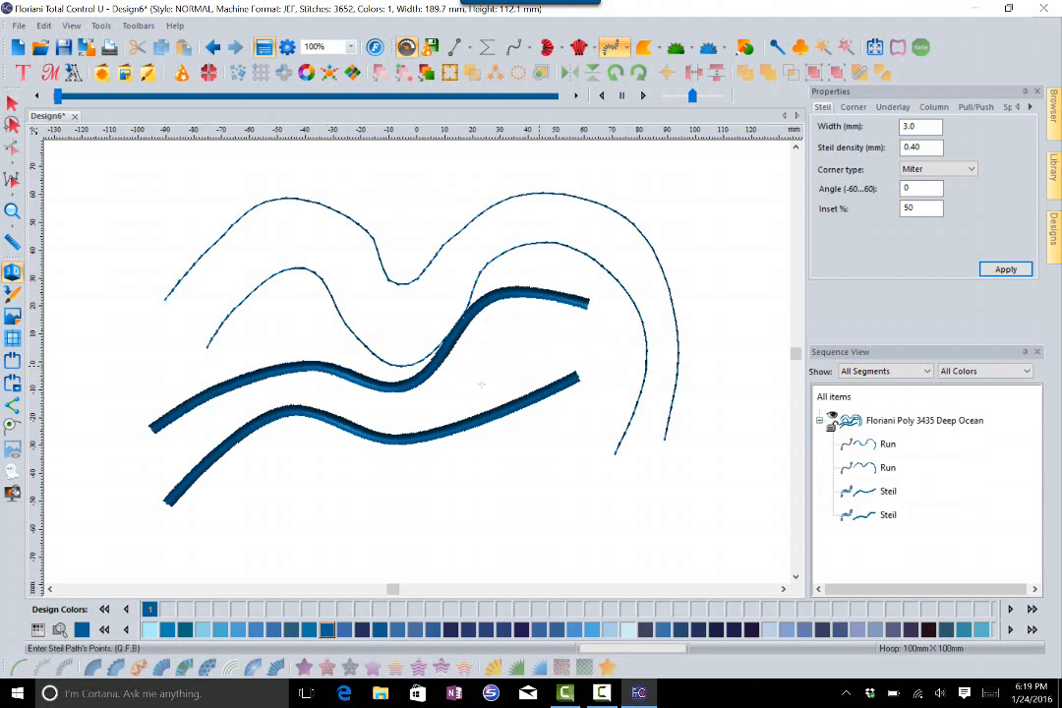
Check the new steil line's width and density settings, and clear the selection.
left_click(12, 104)
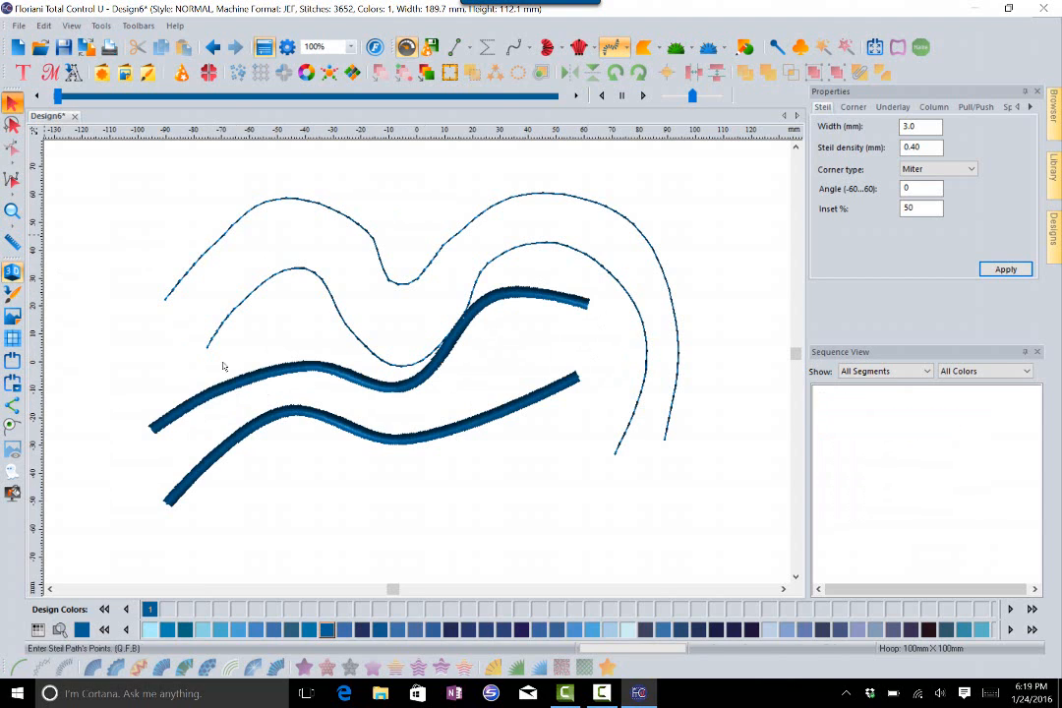
left_click(249, 380)
left_click(920, 145)
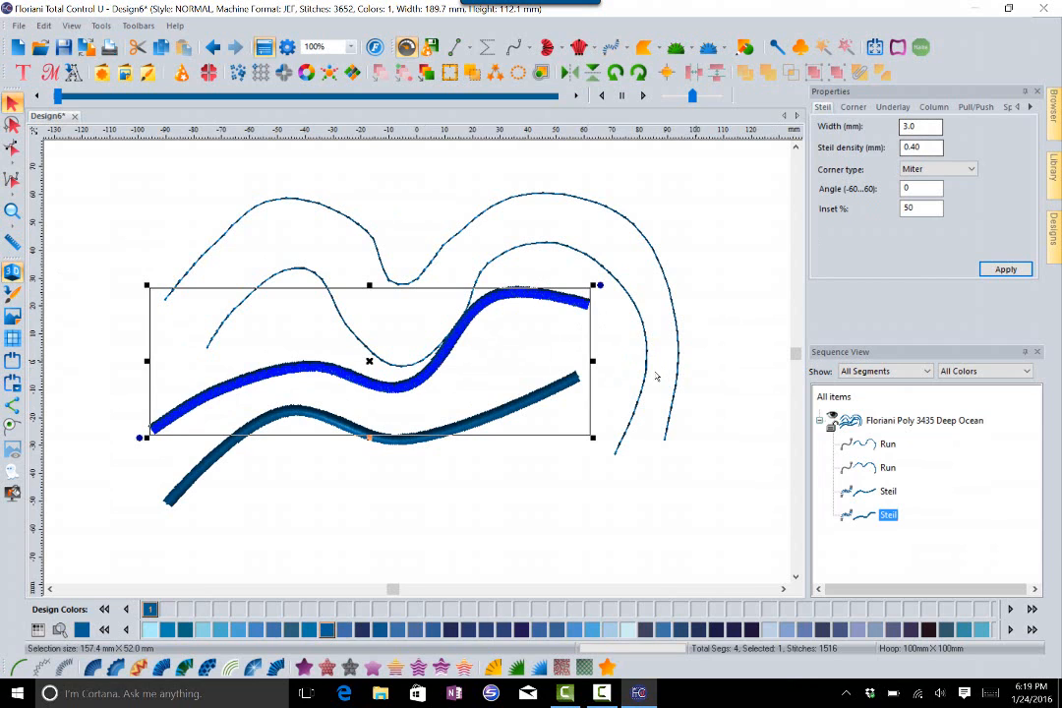
left_click(501, 487)
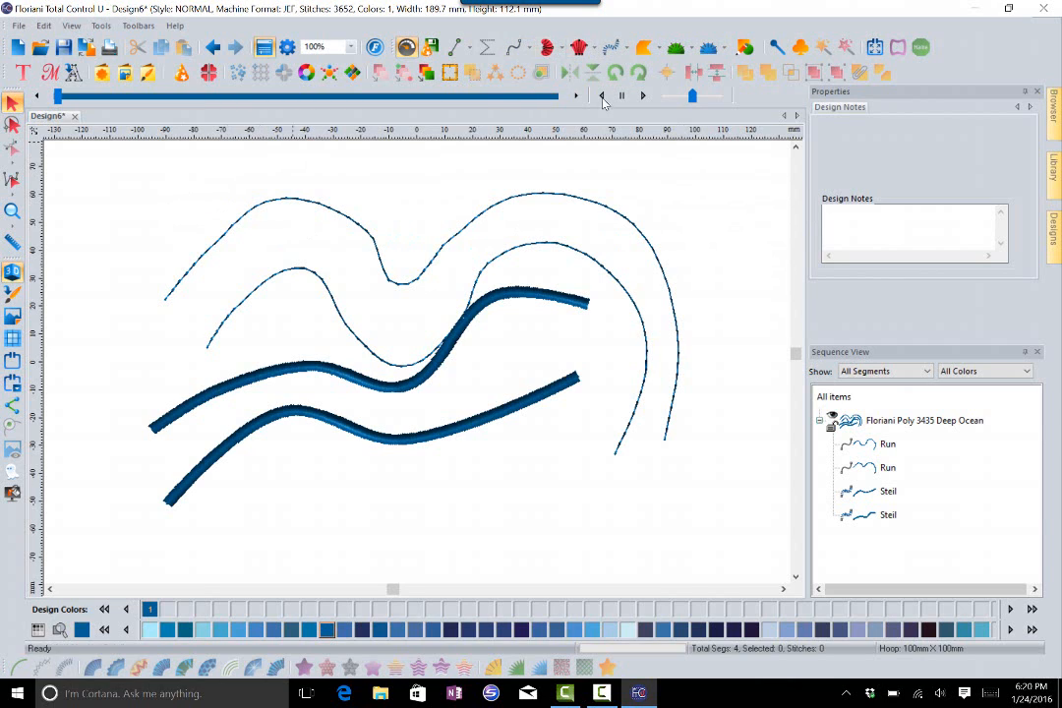
left_click(287, 177)
key("Escape")
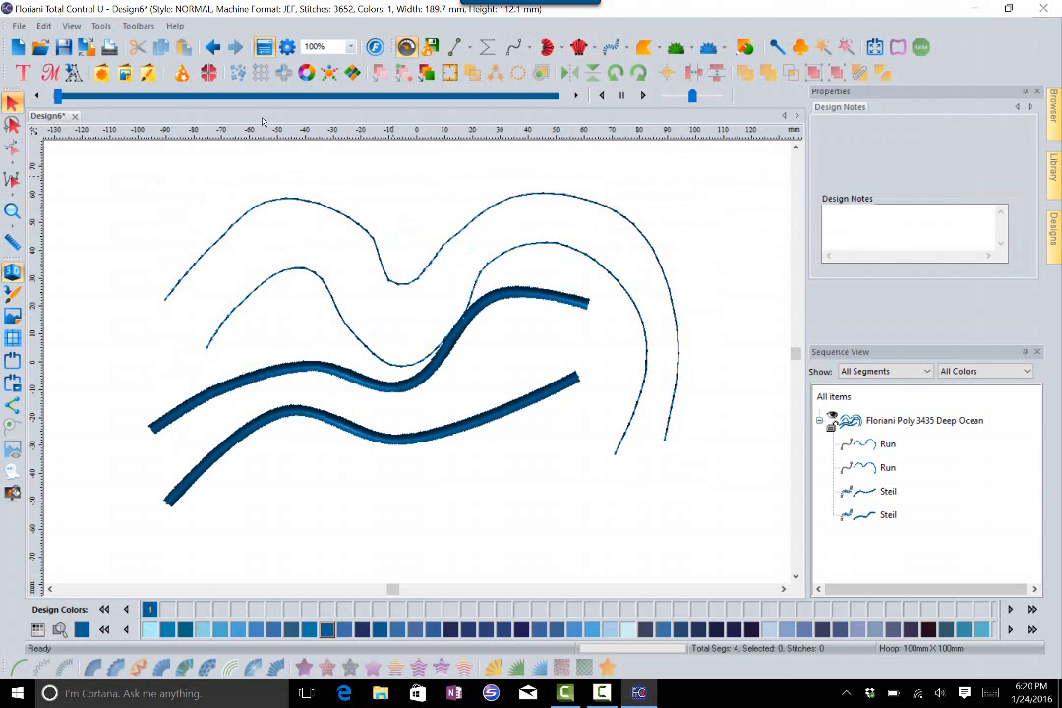